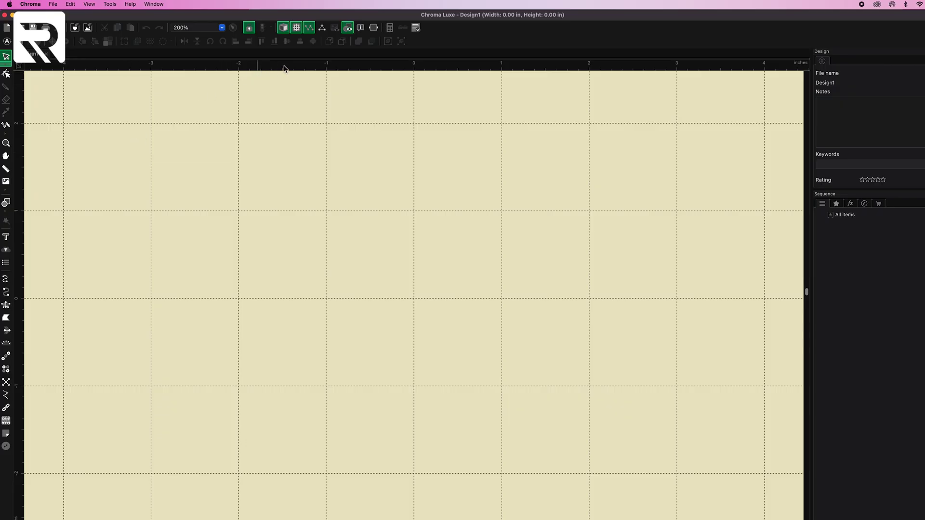
Place two horizontal guides, one at 0 in on the vertical ruler and one about 0.25 in above it.
drag(284, 68, 264, 299)
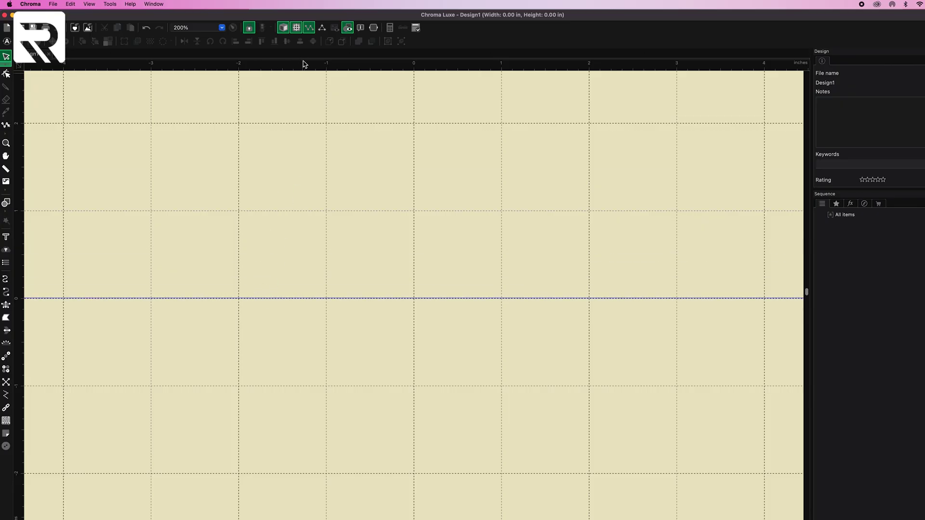
drag(304, 66, 300, 281)
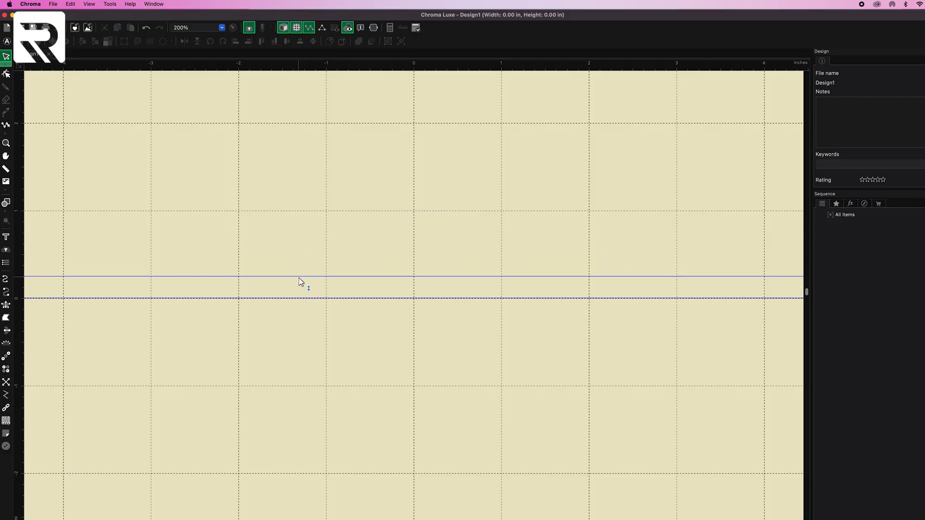
Draw a nearly horizontal run-stitch line about 3.14 in long above the guides.
click(6, 280)
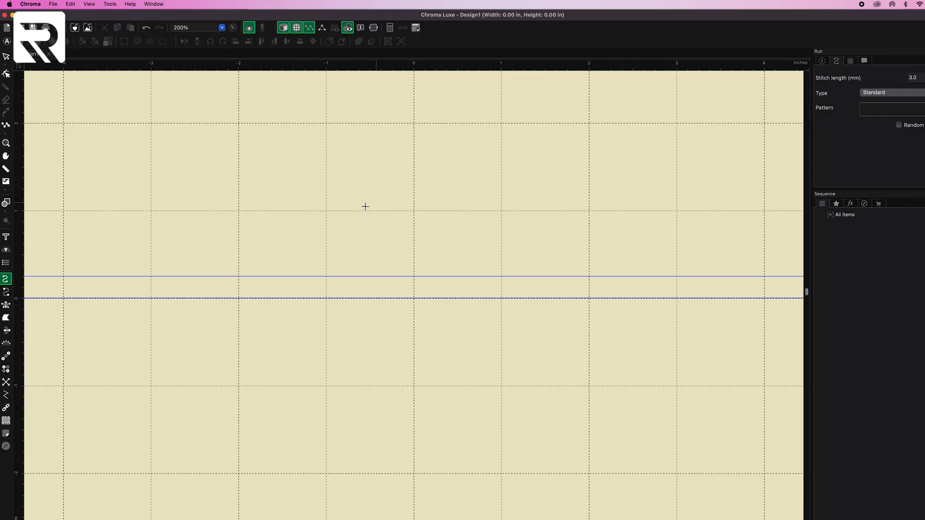
double_click(546, 158)
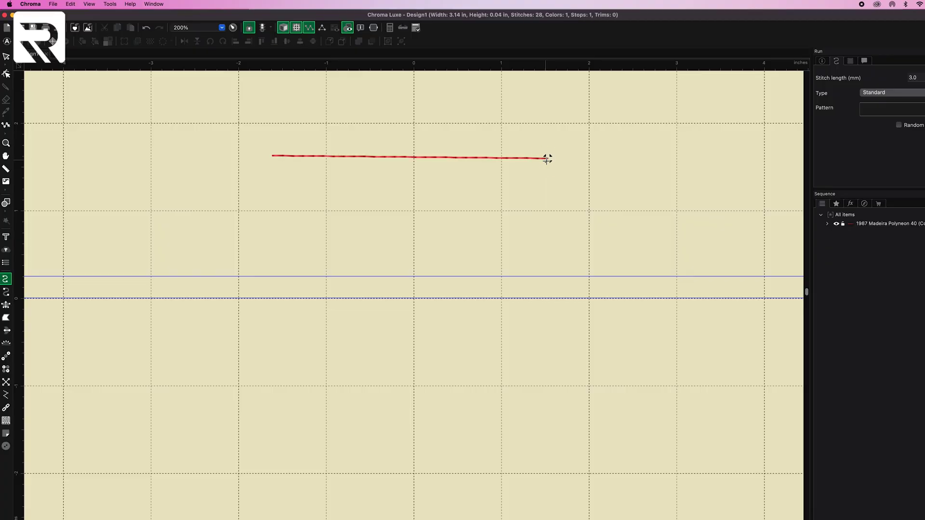
Convert the drawn line to a Motif run with pattern 103.
click(866, 95)
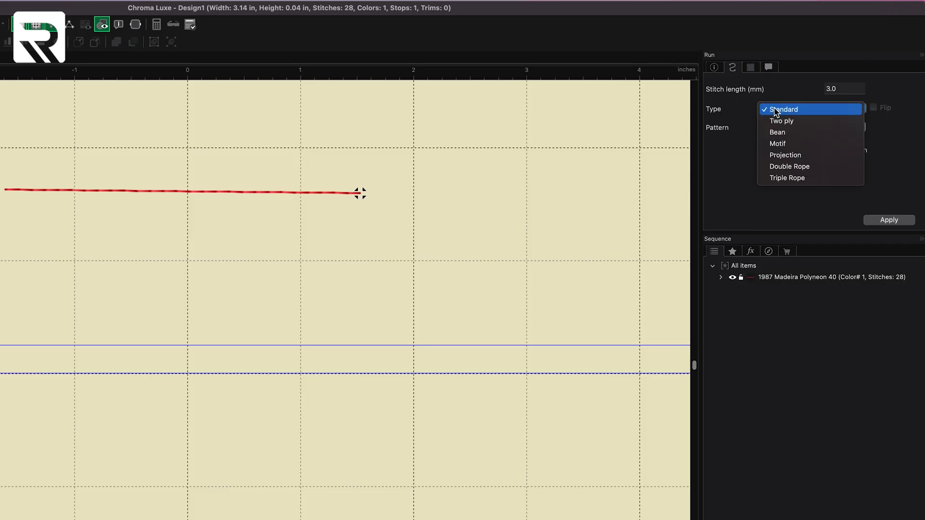
click(874, 123)
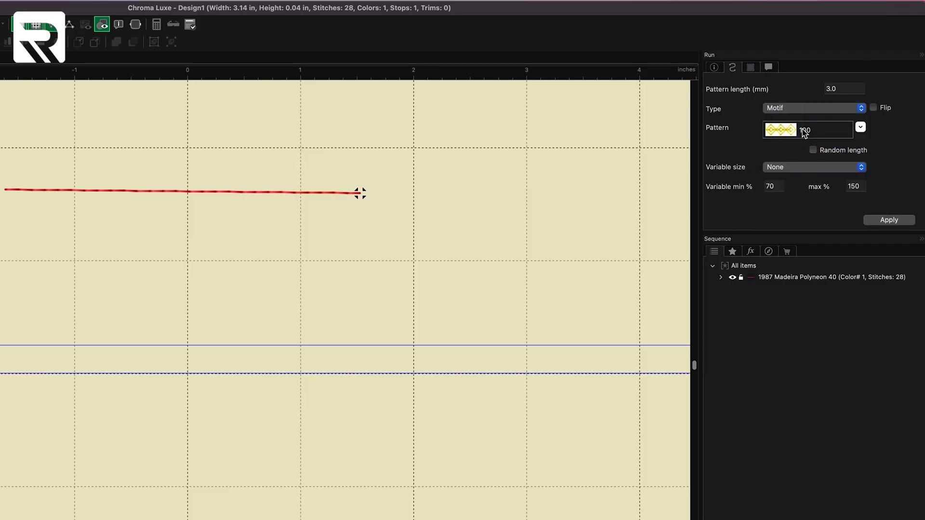
click(860, 128)
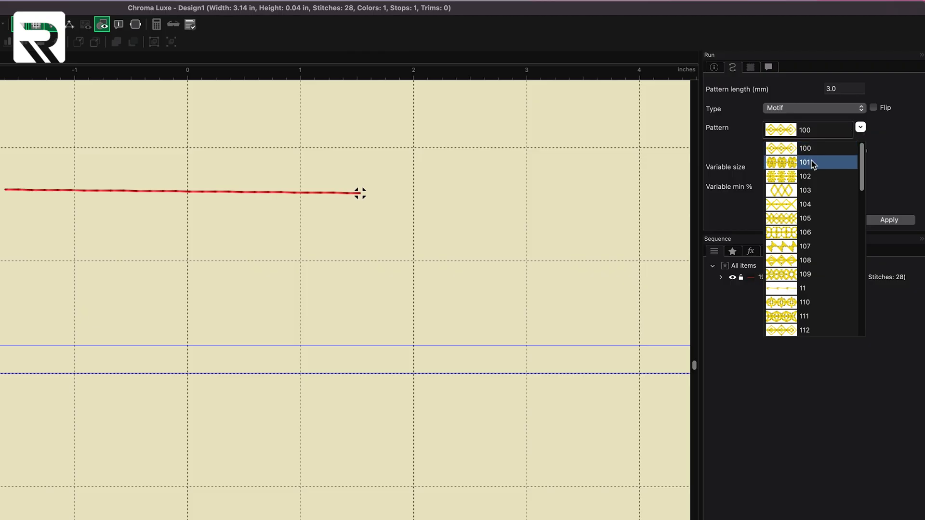
click(784, 192)
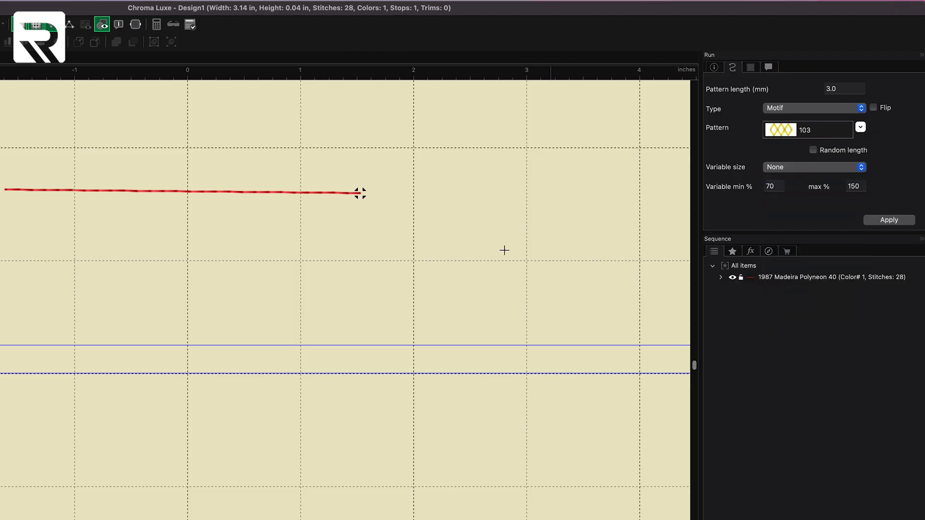
click(304, 195)
click(817, 112)
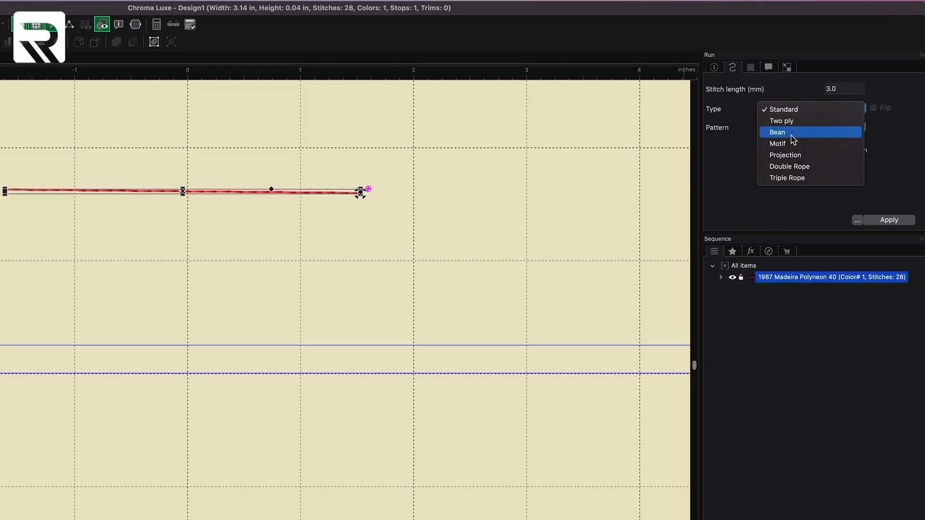
click(790, 143)
click(860, 127)
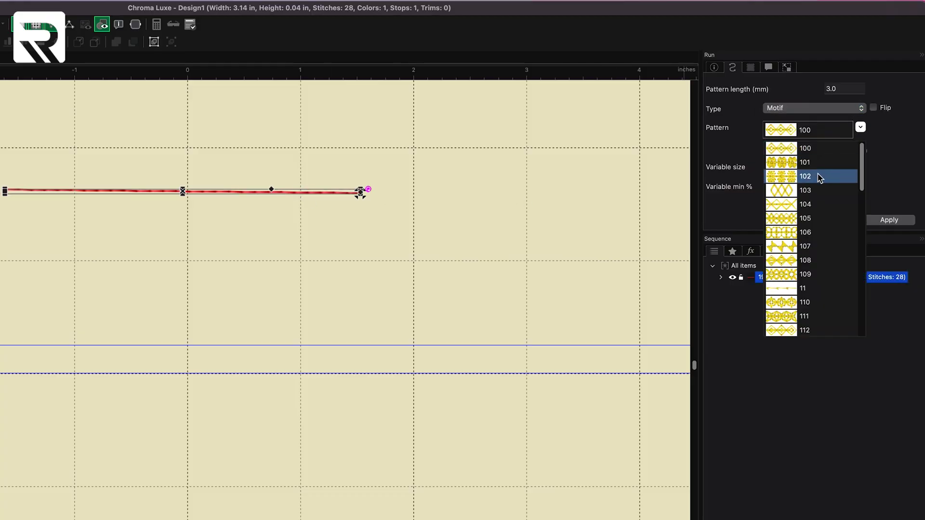
click(790, 191)
click(889, 220)
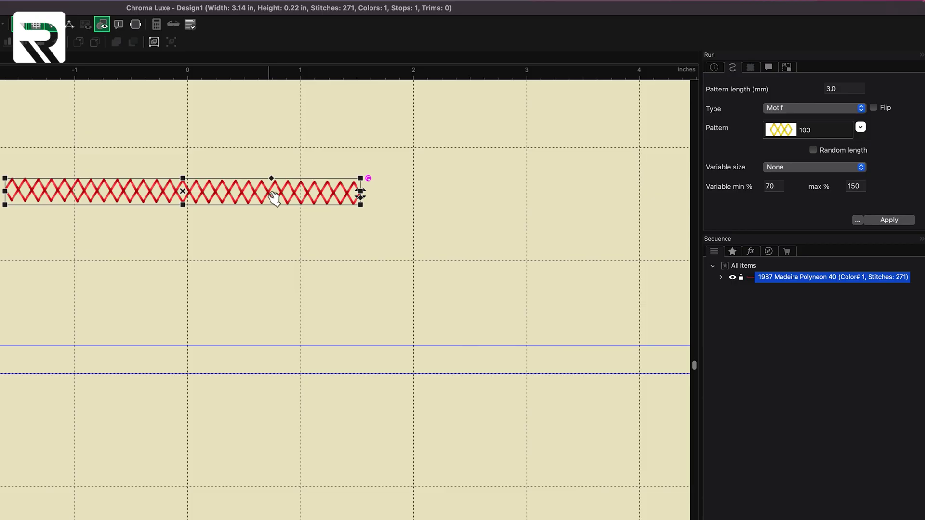
Switch the line's motif to pattern 107 and delete the line from the design.
click(861, 129)
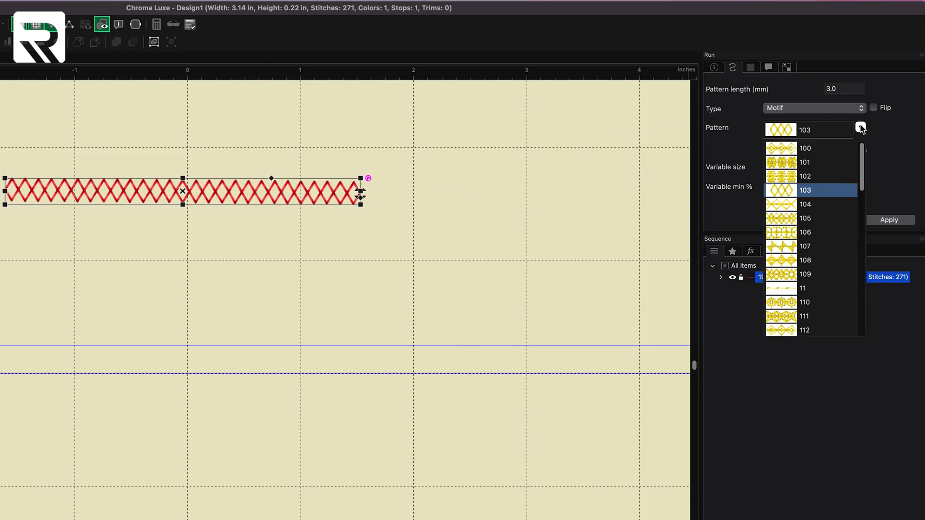
click(786, 247)
click(895, 220)
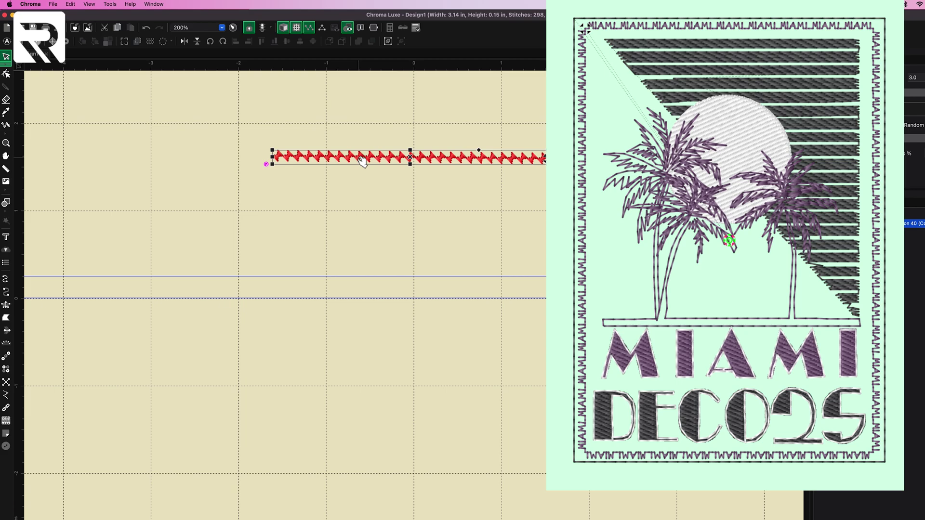
click(358, 156)
key(Delete)
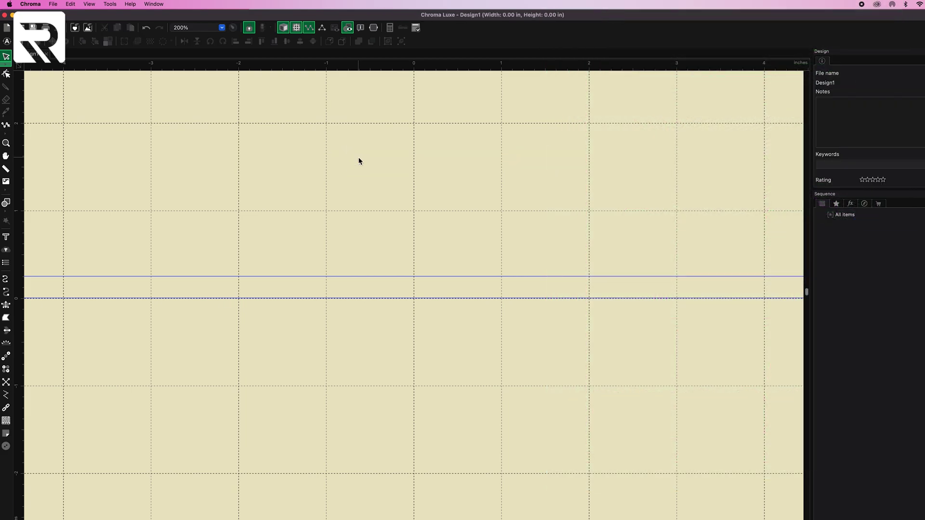
Start a run path at about -2 in just below the lower guide and trace a letter B between the guides.
click(5, 279)
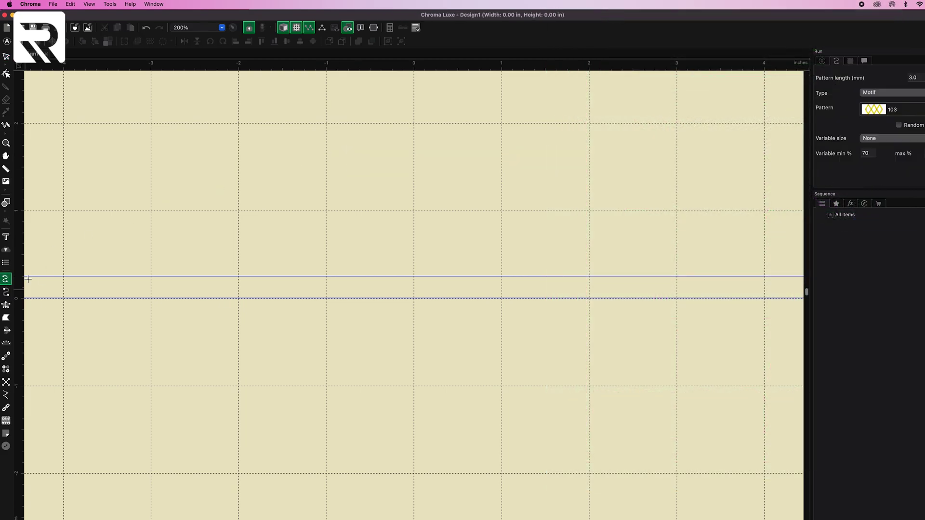
click(242, 303)
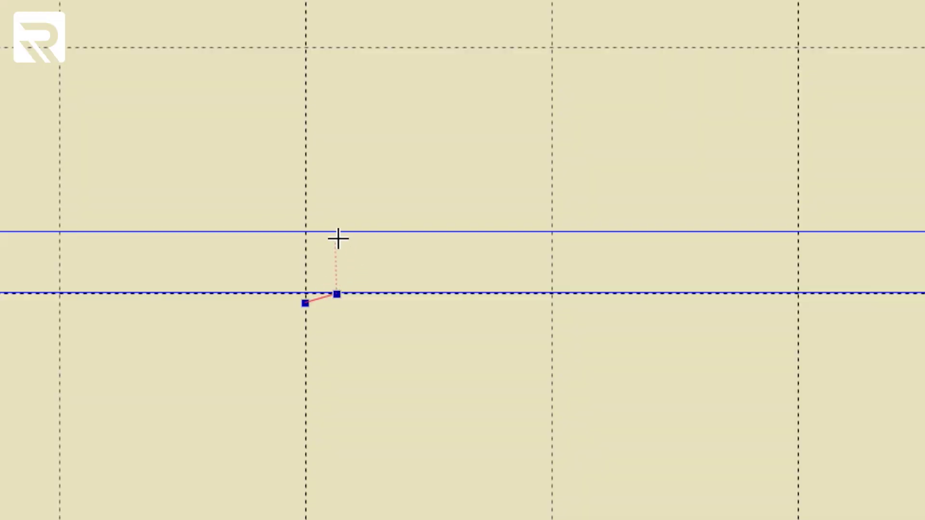
click(337, 232)
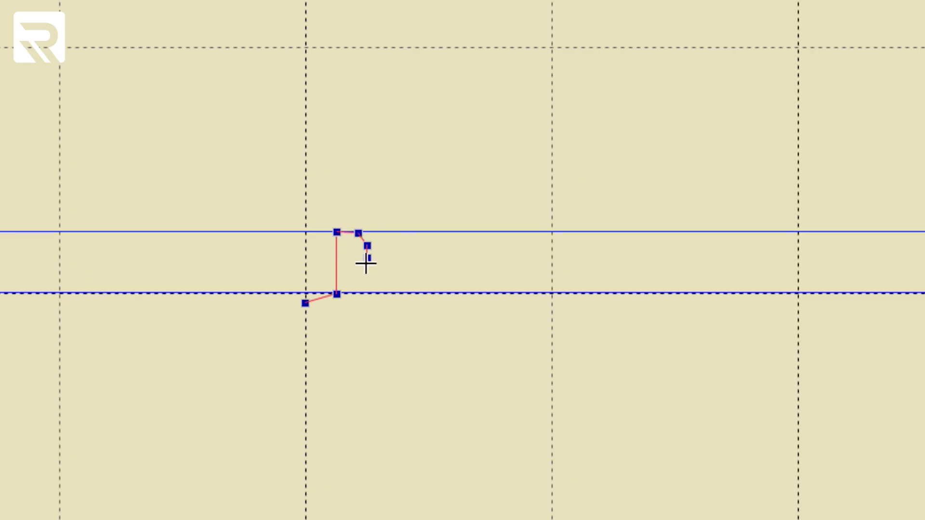
click(339, 268)
click(367, 271)
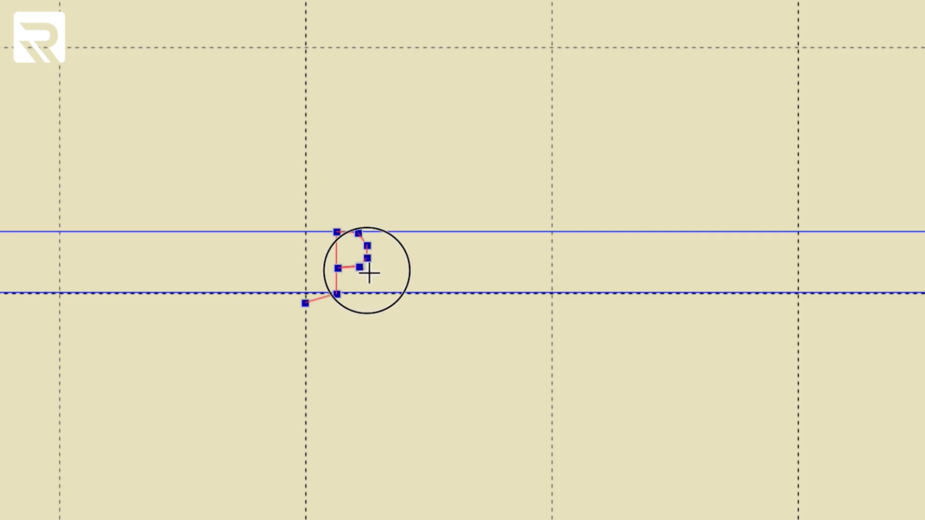
click(367, 282)
click(366, 292)
click(340, 296)
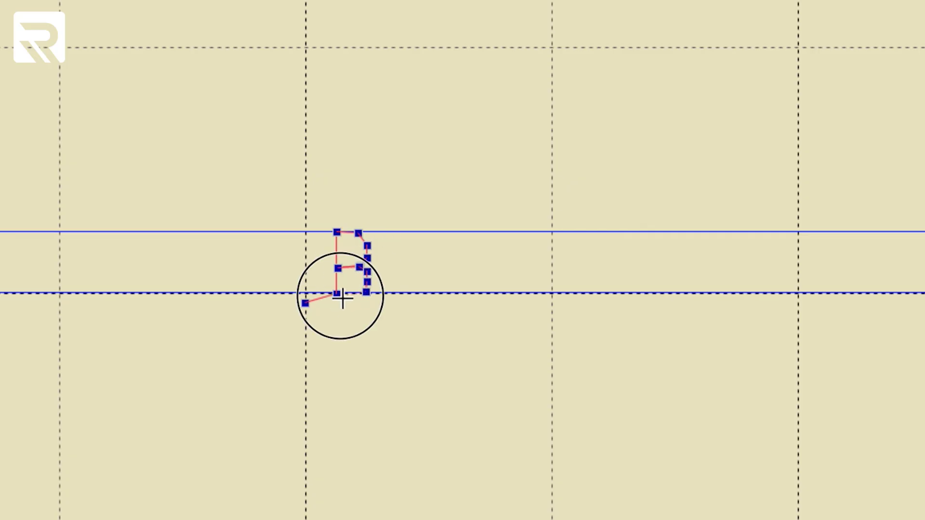
Continue the path along the lower guide and trace a letter R between the guides.
click(390, 295)
click(387, 232)
click(404, 232)
click(410, 240)
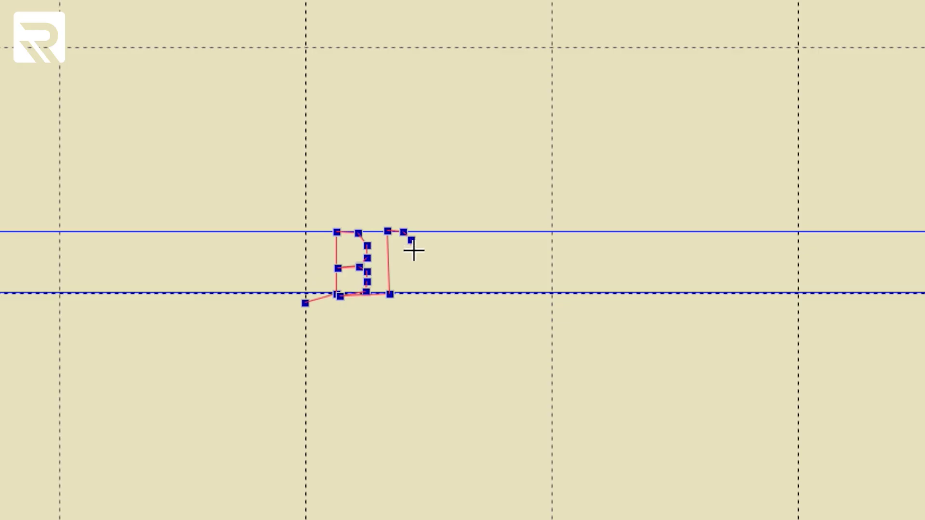
click(412, 252)
click(407, 260)
click(392, 263)
click(403, 264)
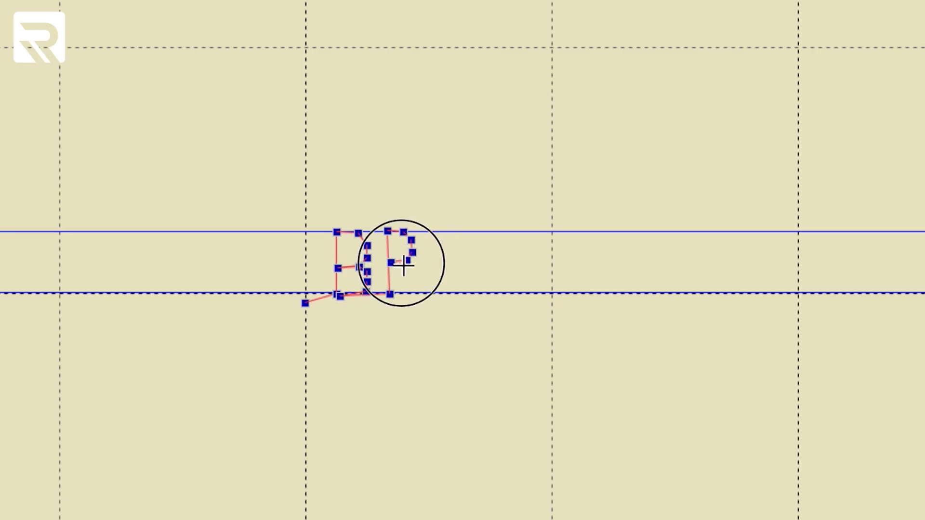
click(417, 293)
Continue the path with a serifed letter I beside the R, extending its upper bar to the start of the D.
click(448, 293)
click(429, 294)
click(438, 293)
click(438, 231)
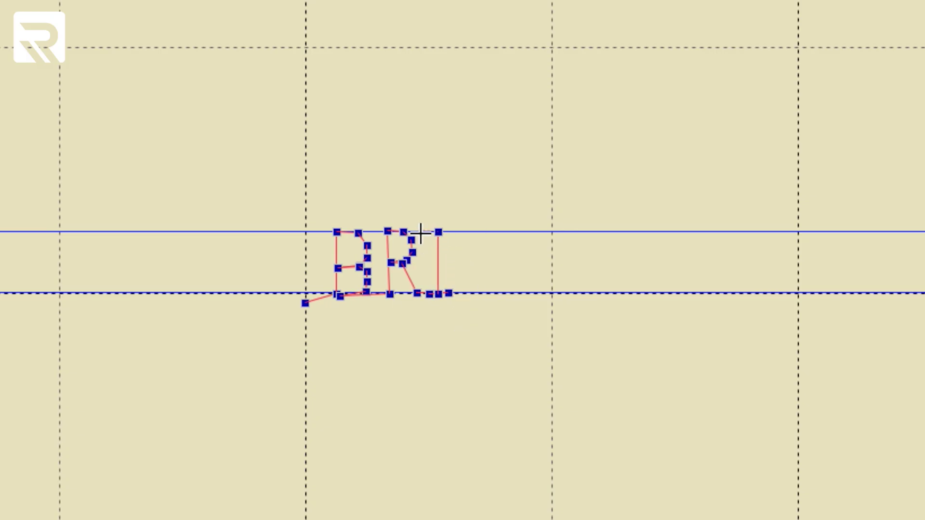
click(423, 232)
click(458, 233)
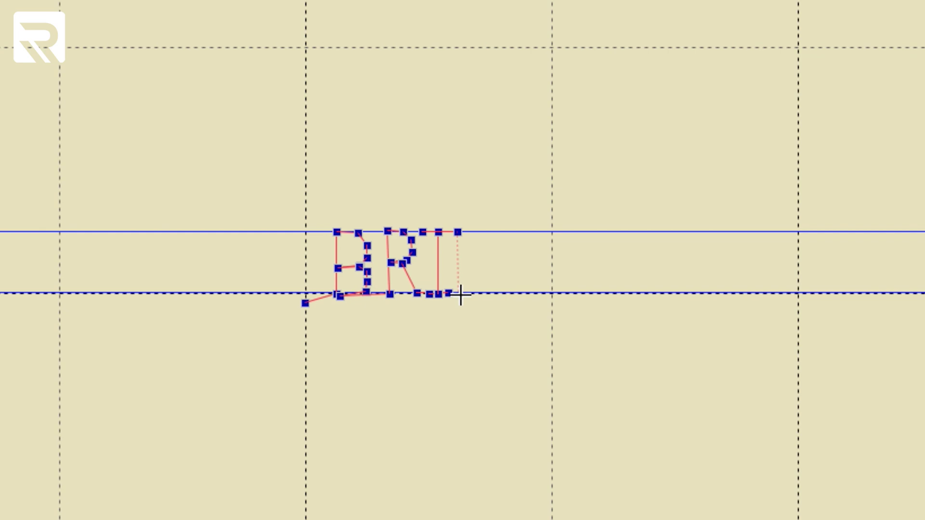
Trace a letter D beside the I, retracing its stem down to the lower guide.
click(459, 294)
click(480, 286)
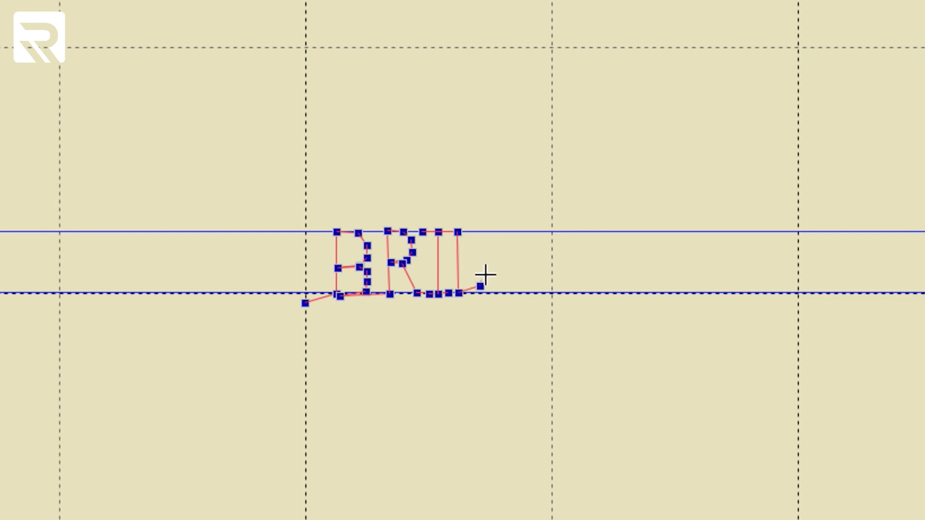
click(486, 269)
click(484, 253)
click(479, 240)
click(458, 234)
click(458, 293)
Trace a letter E beside the D and add a tail ending near -1 in, just above the upper guide.
click(499, 294)
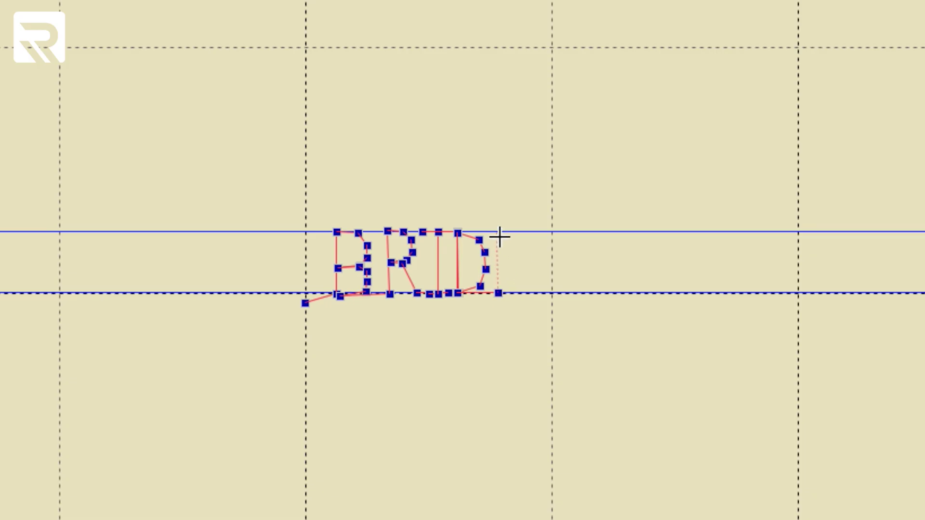
click(522, 293)
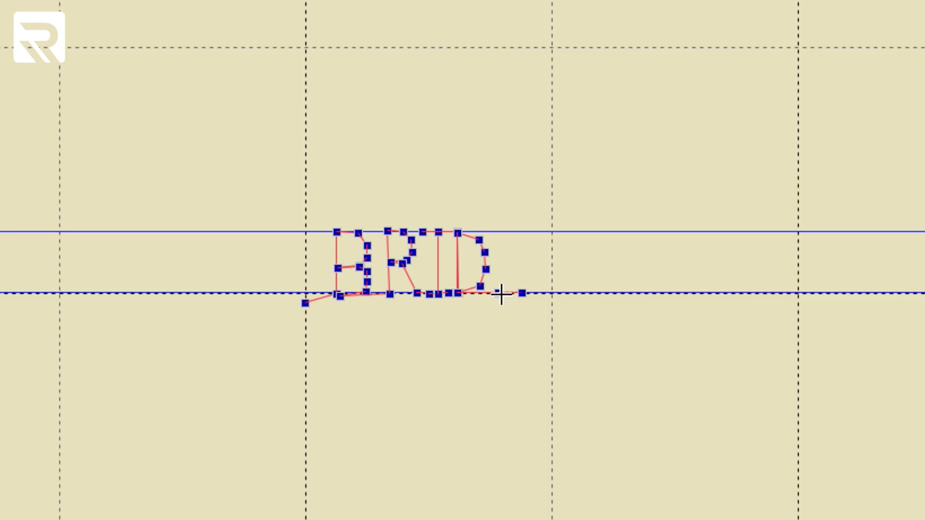
click(501, 265)
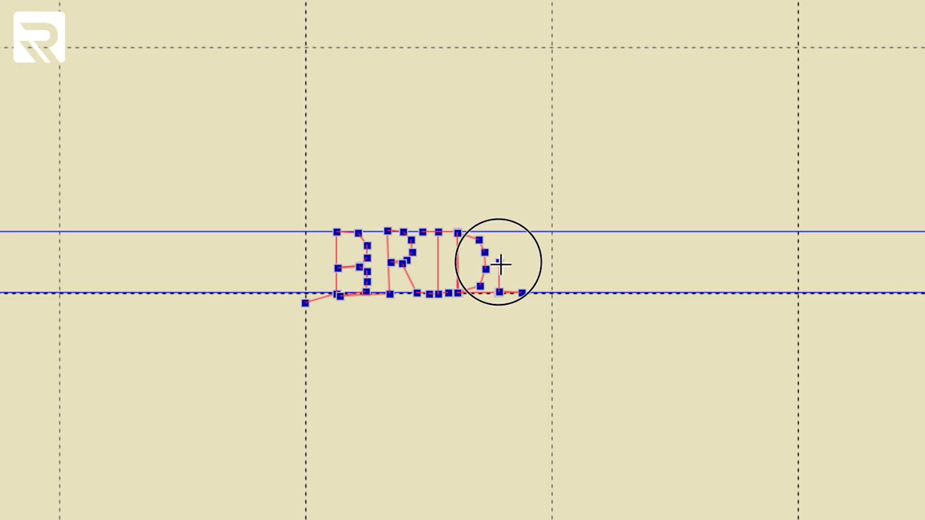
click(513, 263)
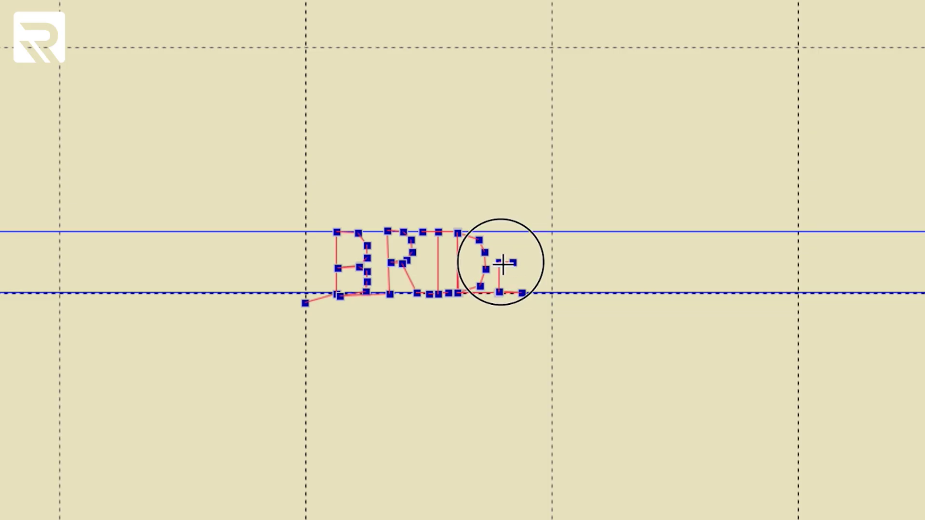
click(499, 233)
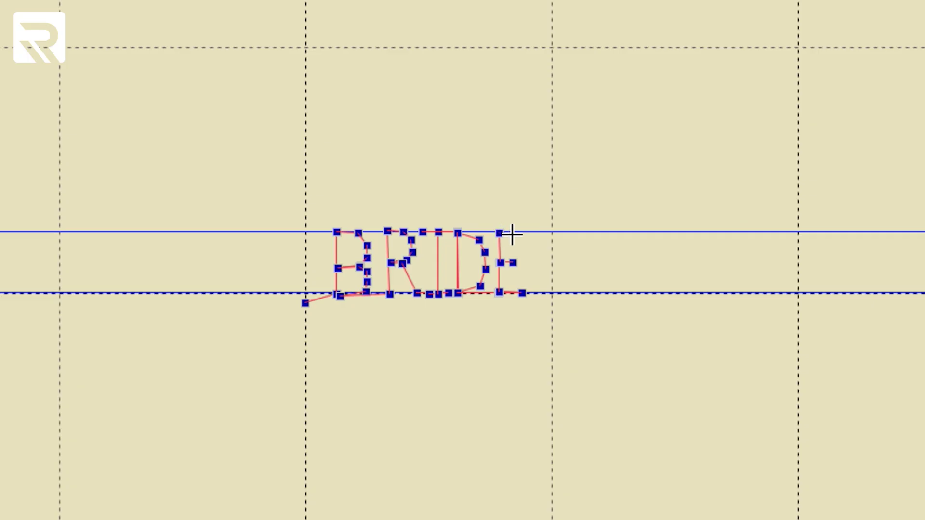
click(519, 233)
click(546, 222)
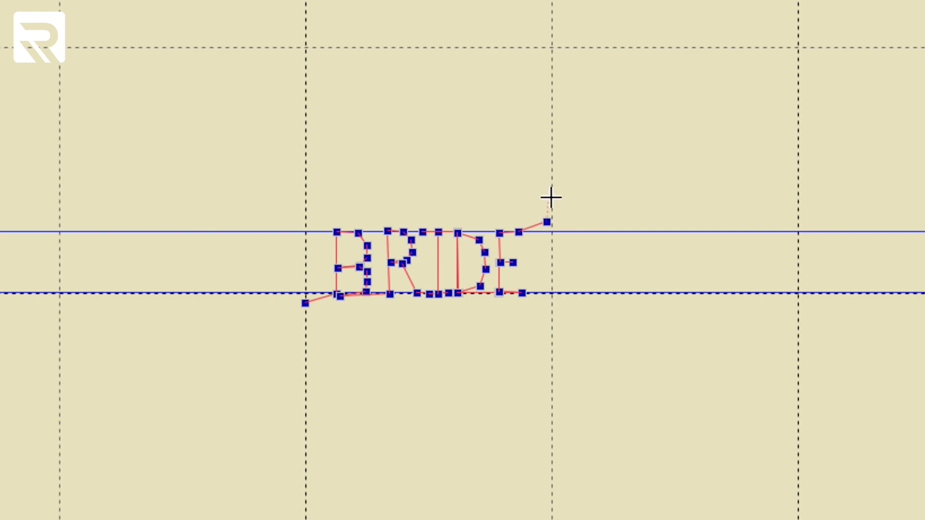
Finish the BRIDE path, select it and change its stitches from the motif to a plain standard run.
key(Return)
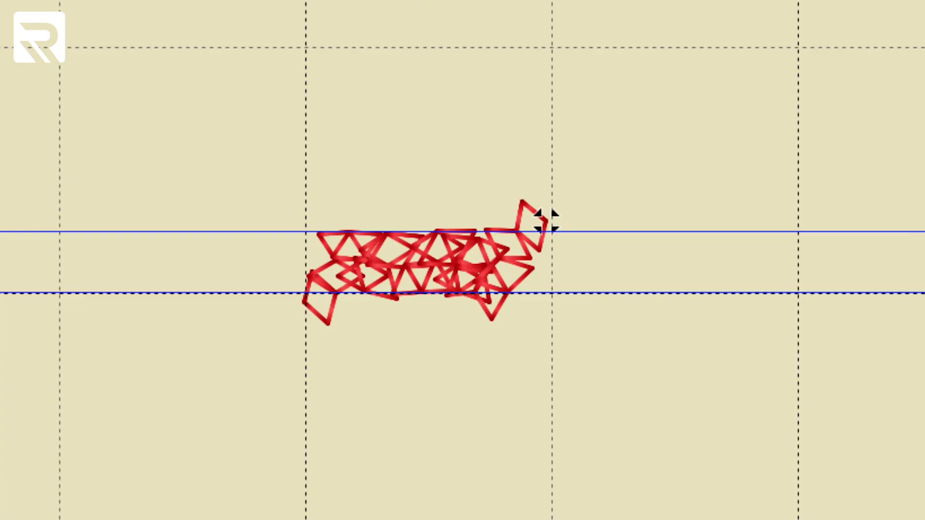
click(546, 221)
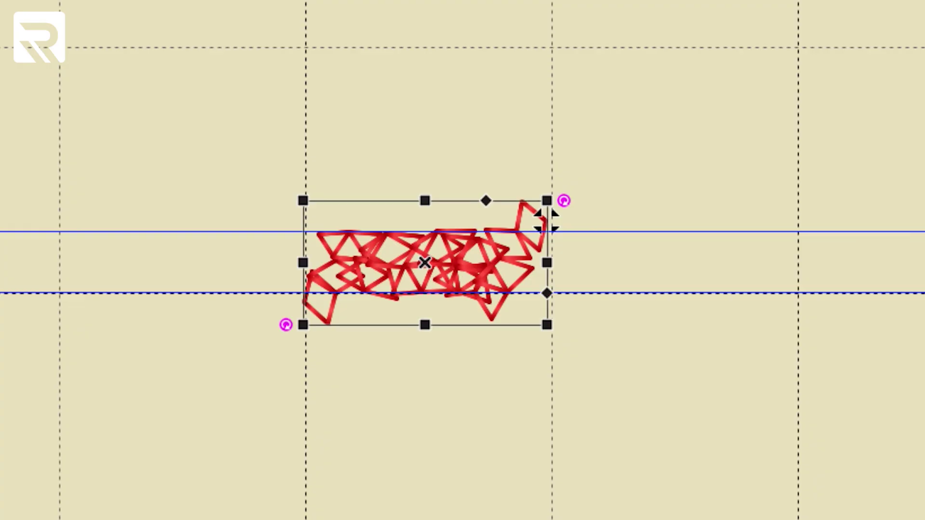
key(ctrl+z)
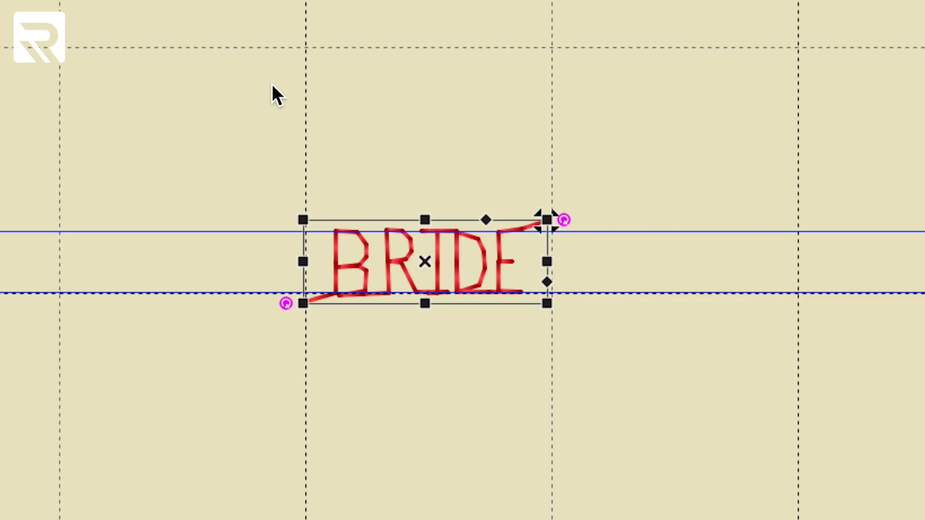
Save the selected BRIDE path as a motif file named Bride in the Motif folder.
click(111, 10)
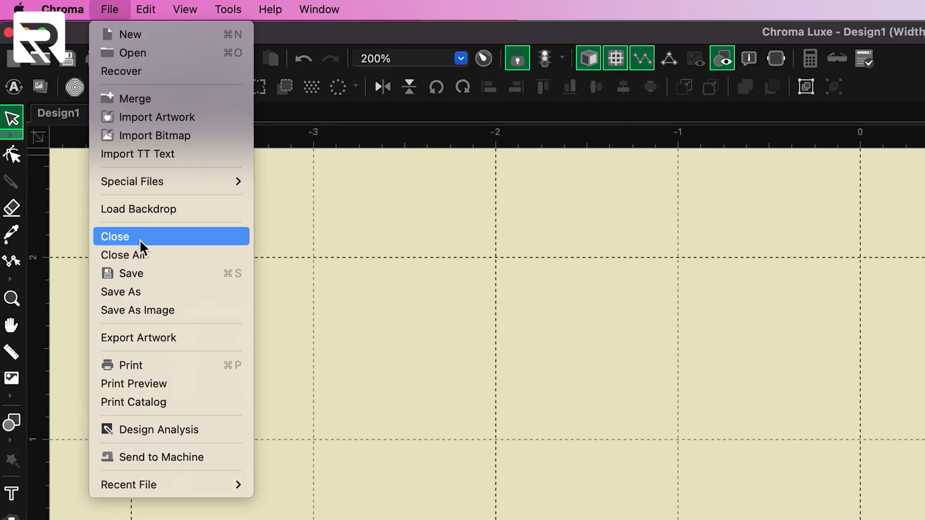
mouse_move(165, 182)
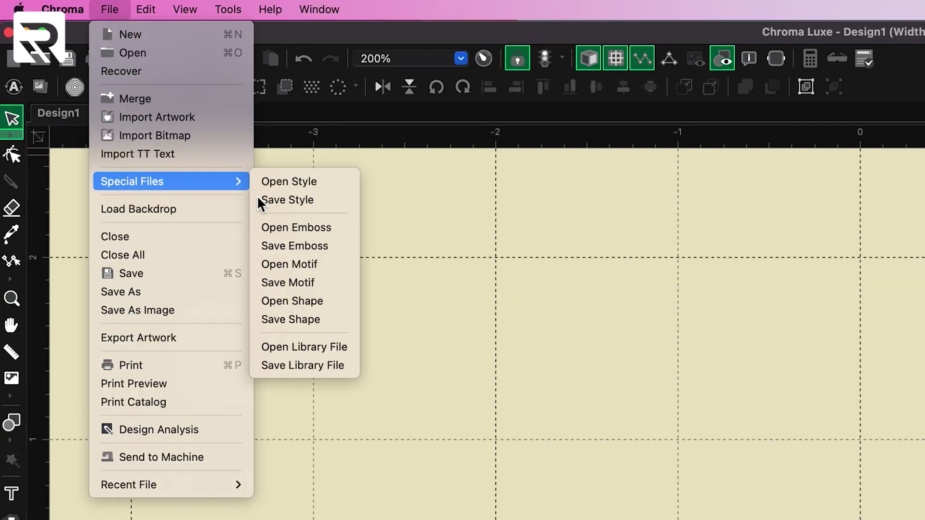
click(276, 280)
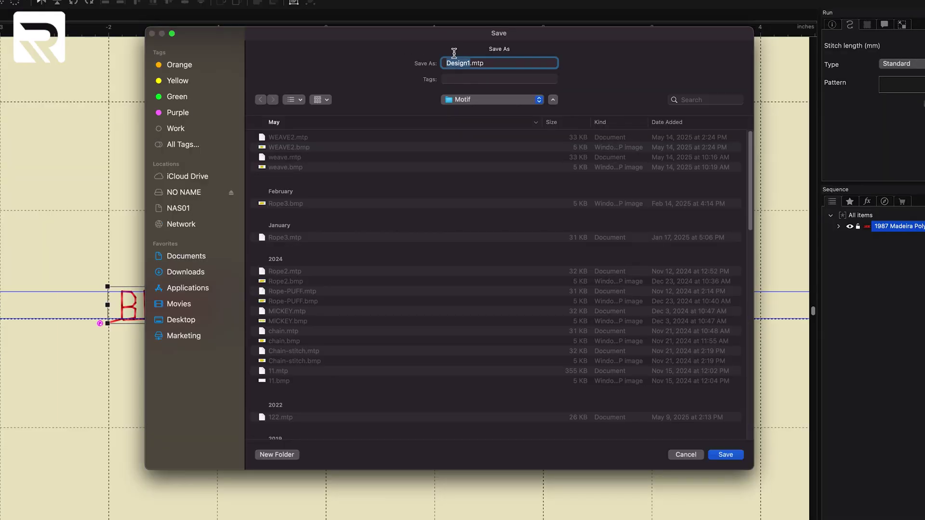
text(Bride)
click(732, 456)
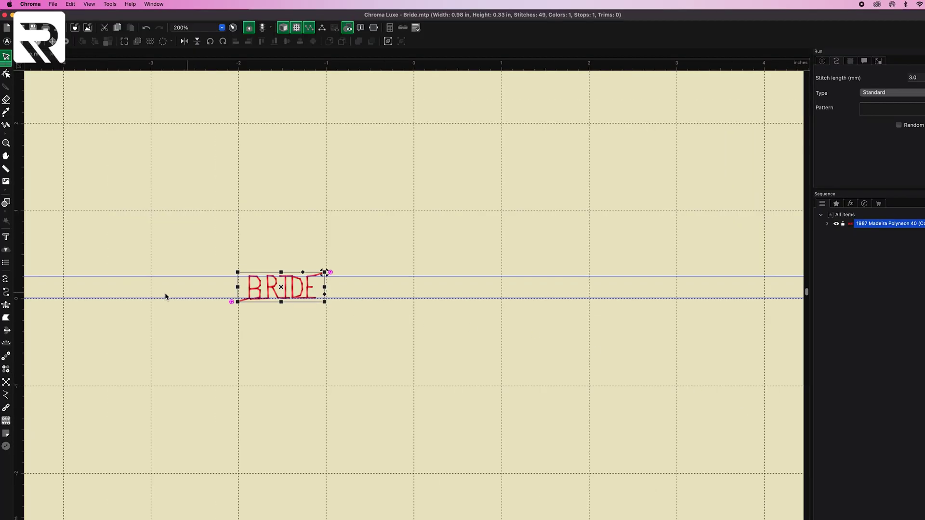
Draw a nearly horizontal run line above the BRIDE path, from about -2.5 in to about 1.7 in.
click(6, 279)
click(191, 157)
click(564, 151)
key(Return)
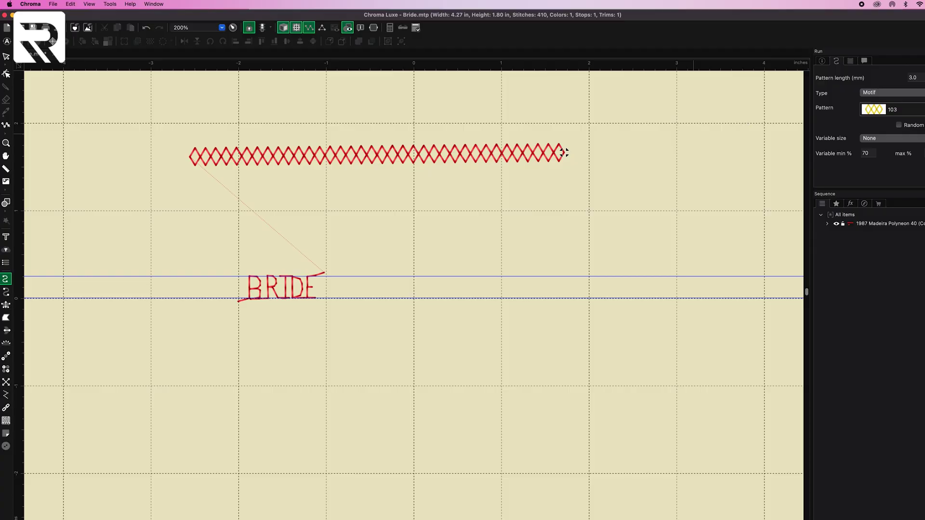
Try to switch the new run's motif pattern to Bride.
click(905, 109)
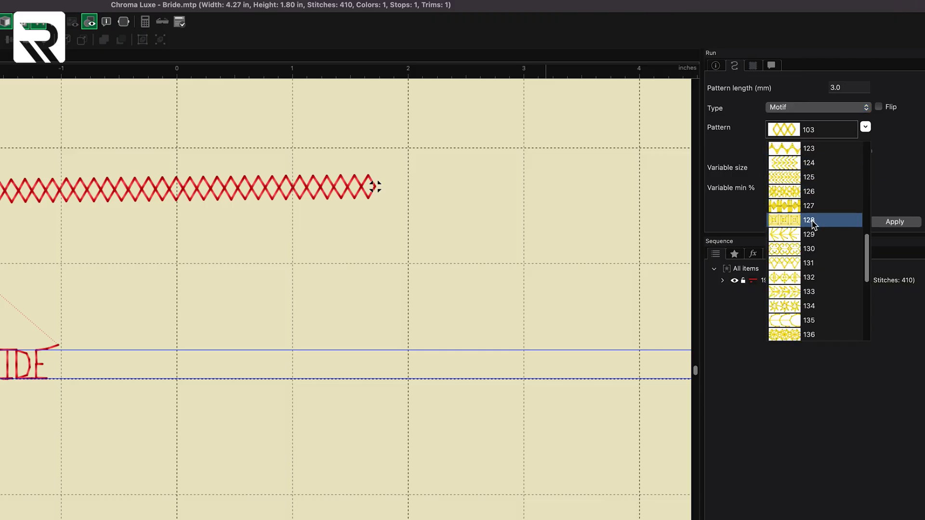
scroll(812, 222, down, 5)
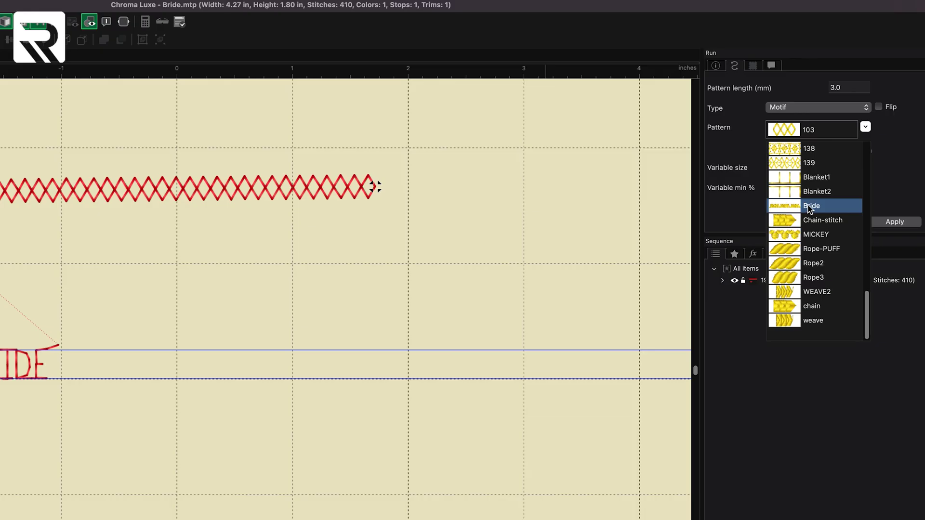
click(809, 205)
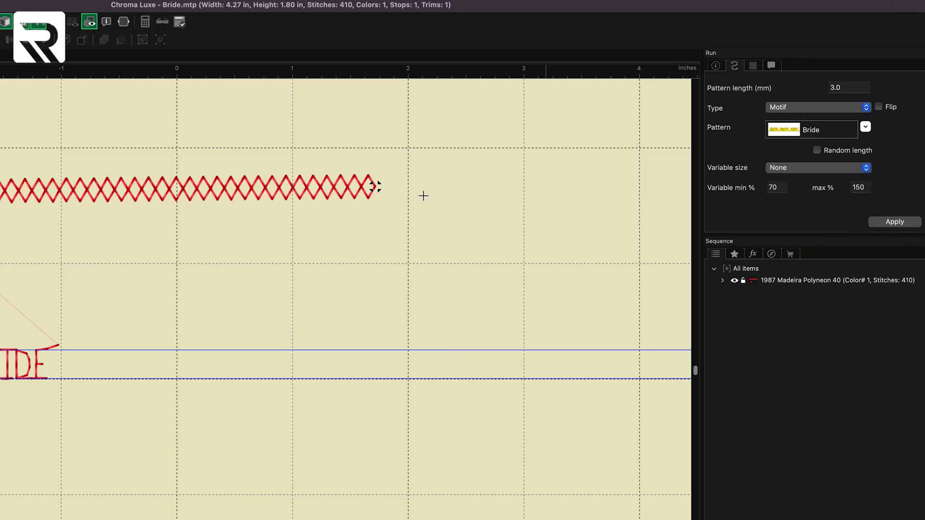
Select the horizontal motif run, keep its type as Motif and apply the Bride pattern to it.
click(288, 196)
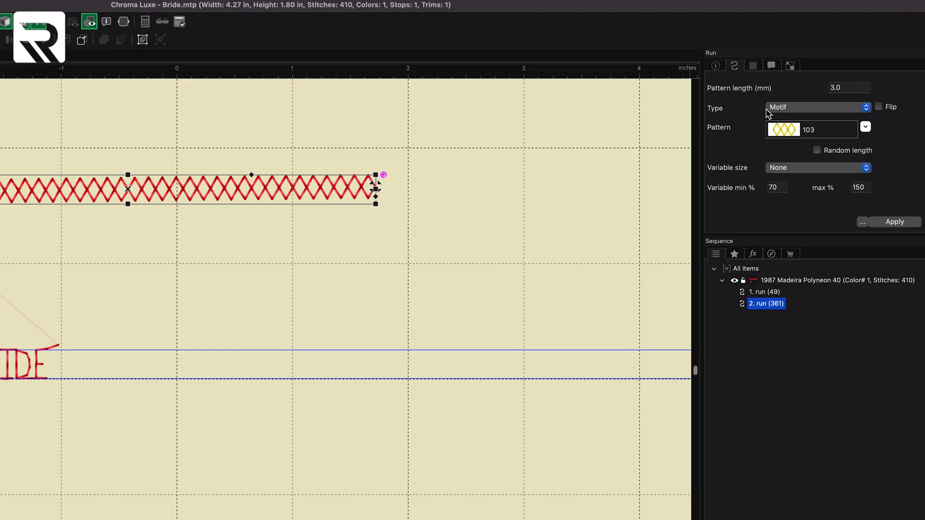
click(800, 108)
click(788, 108)
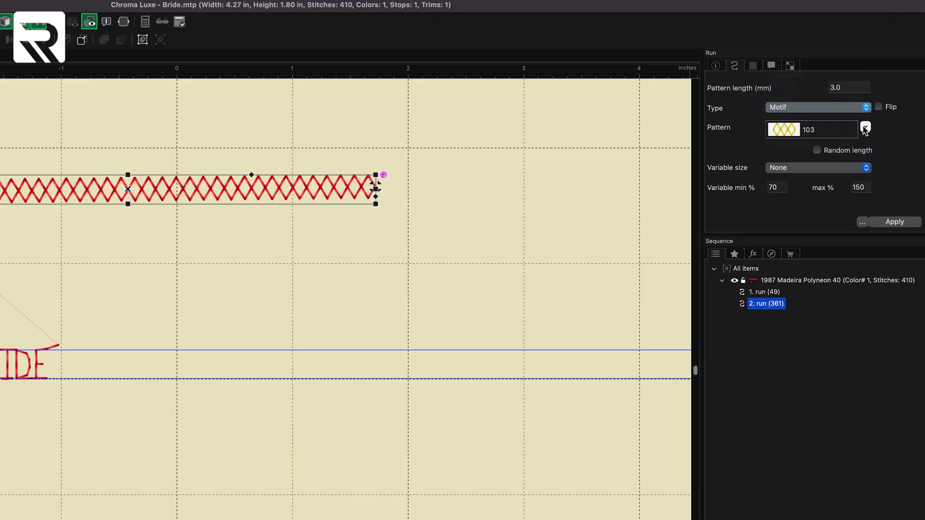
click(865, 126)
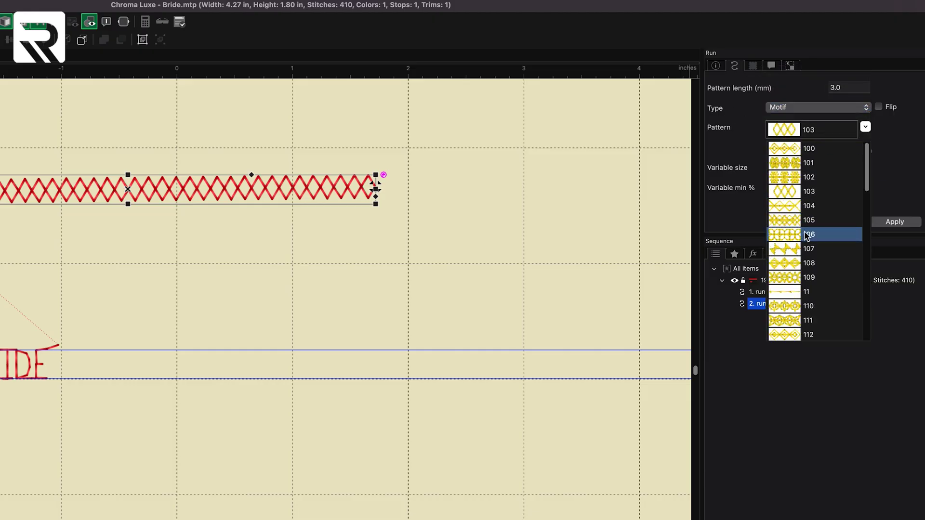
scroll(800, 238, down, 8)
scroll(793, 246, down, 5)
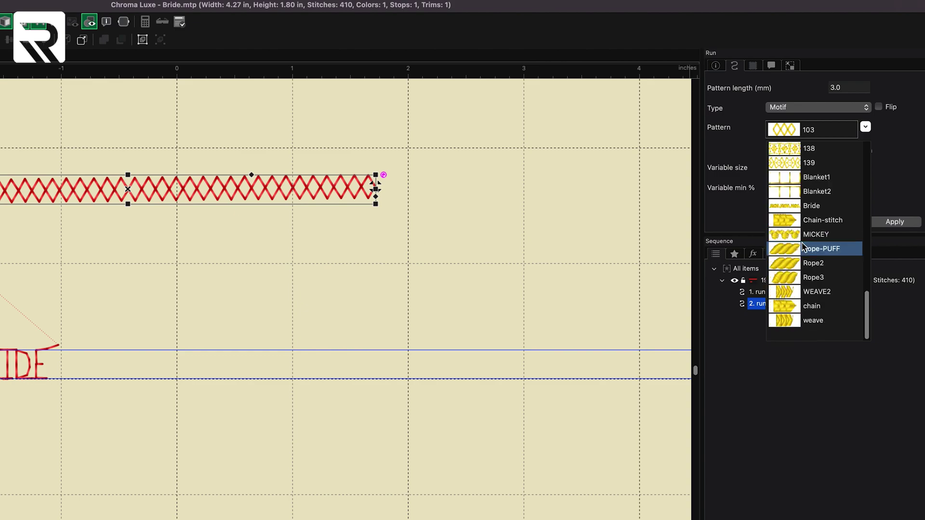
click(795, 205)
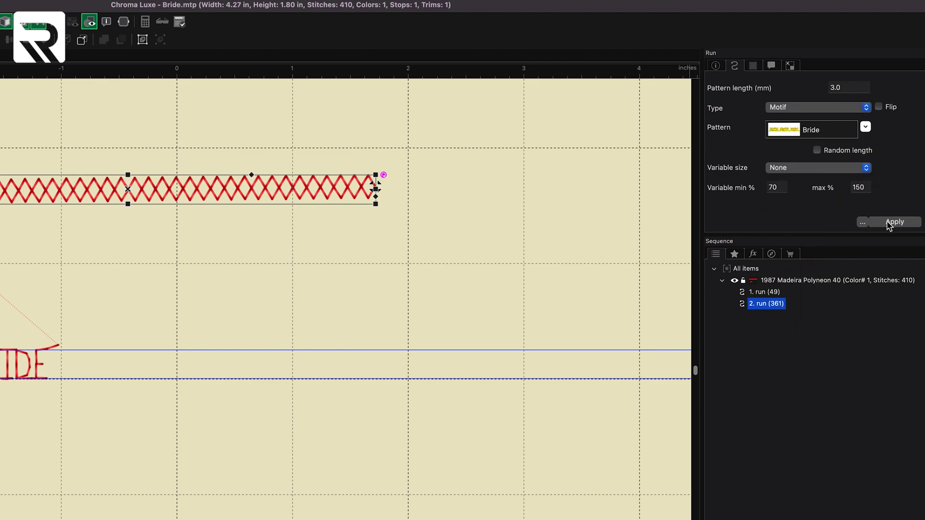
click(892, 222)
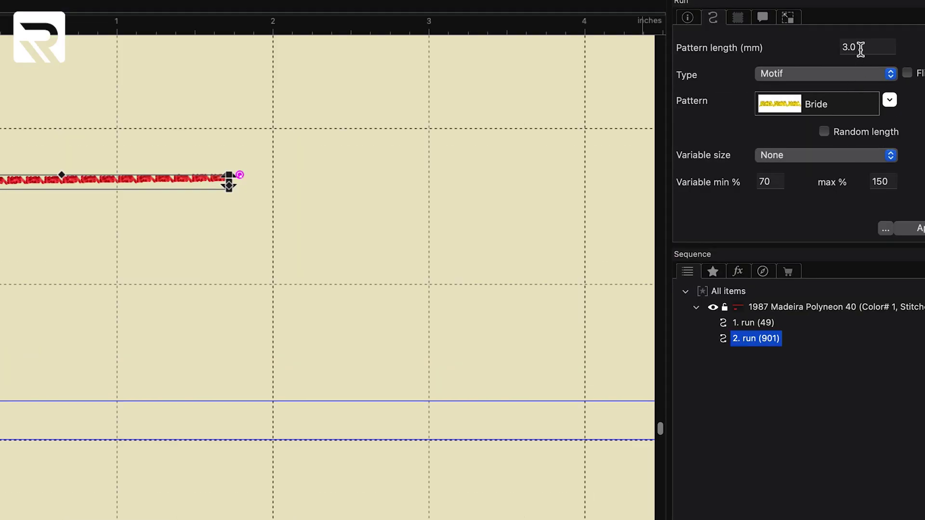
Enlarge the Bride run's pattern length, trying 5 mm first and settling on 10 mm.
drag(862, 46, 828, 47)
text(5)
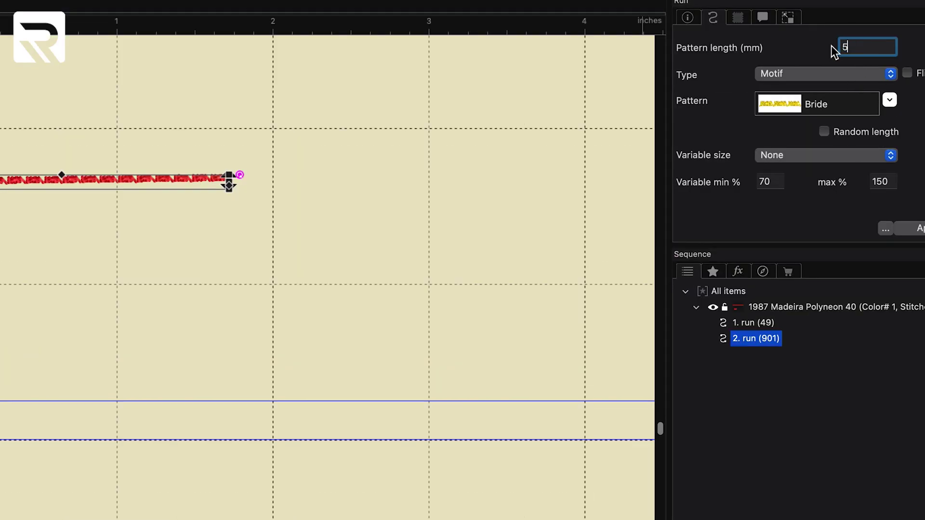
click(902, 228)
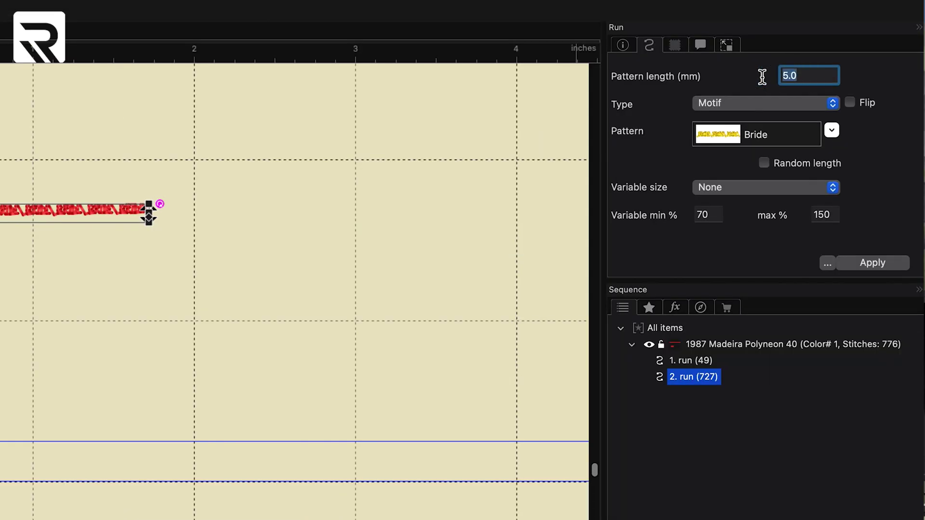
text(10)
key(Return)
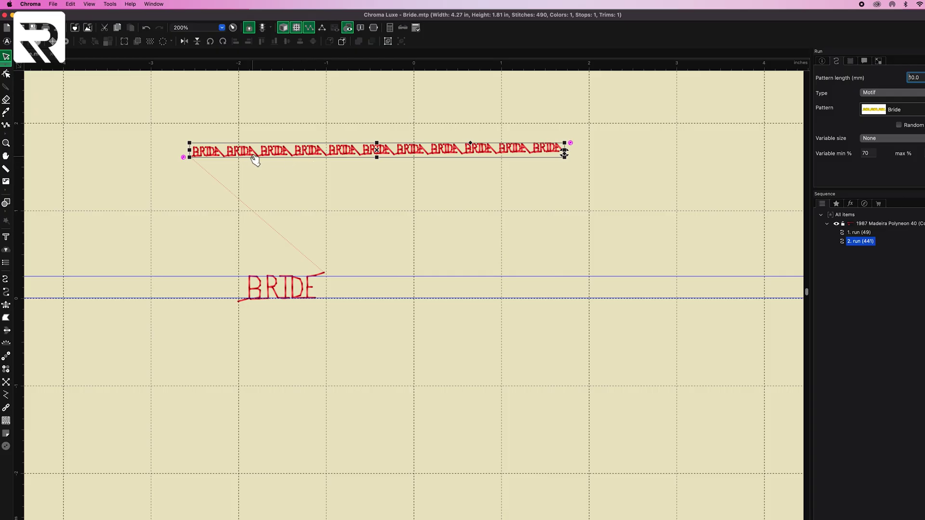
Draw an ellipse about 2.5 in wide and 2.7 in tall below the Bride run, beside the BRIDE path.
click(7, 203)
click(8, 205)
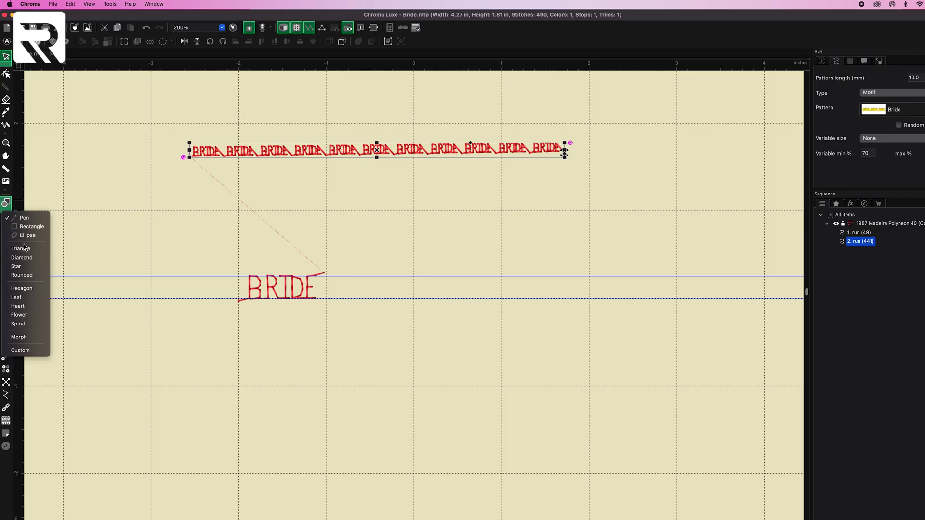
click(25, 236)
drag(423, 200, 638, 432)
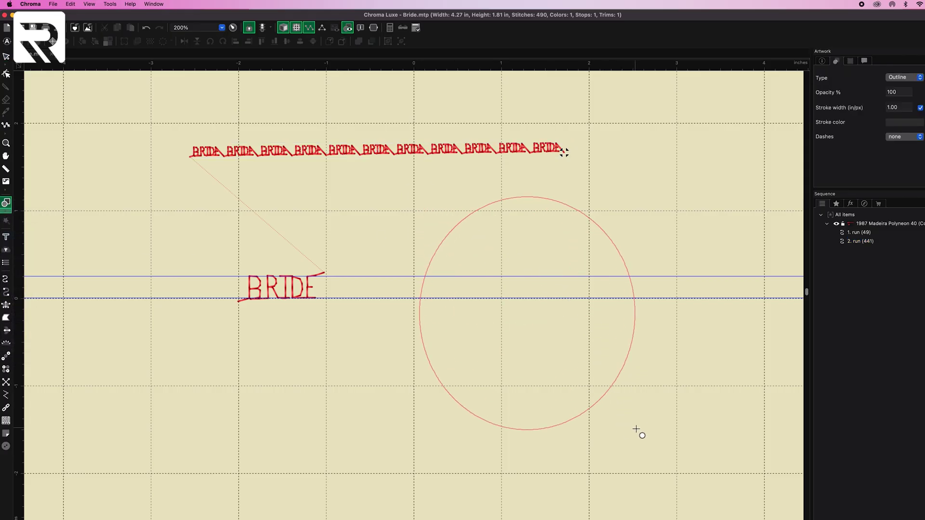
key(Escape)
Select the ellipse artwork and convert it to a complex fill.
click(631, 274)
right_click(631, 278)
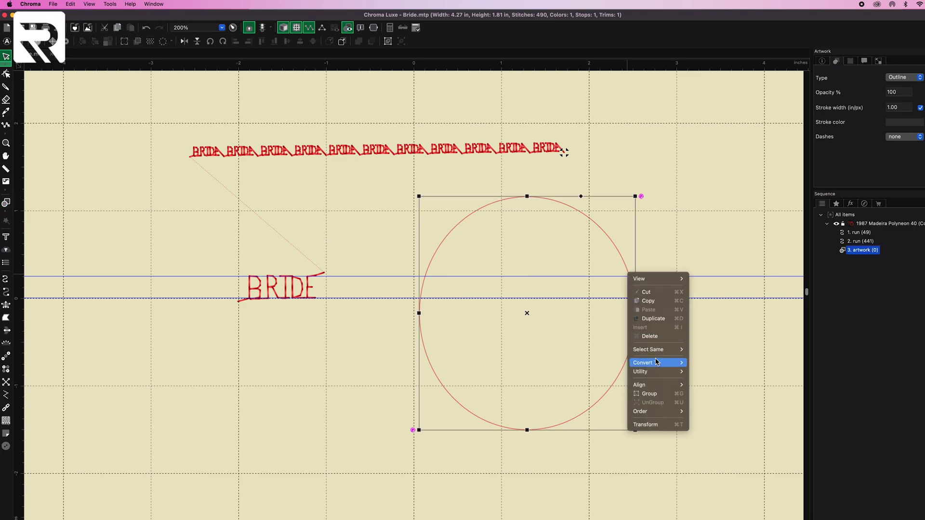
mouse_move(657, 363)
click(699, 388)
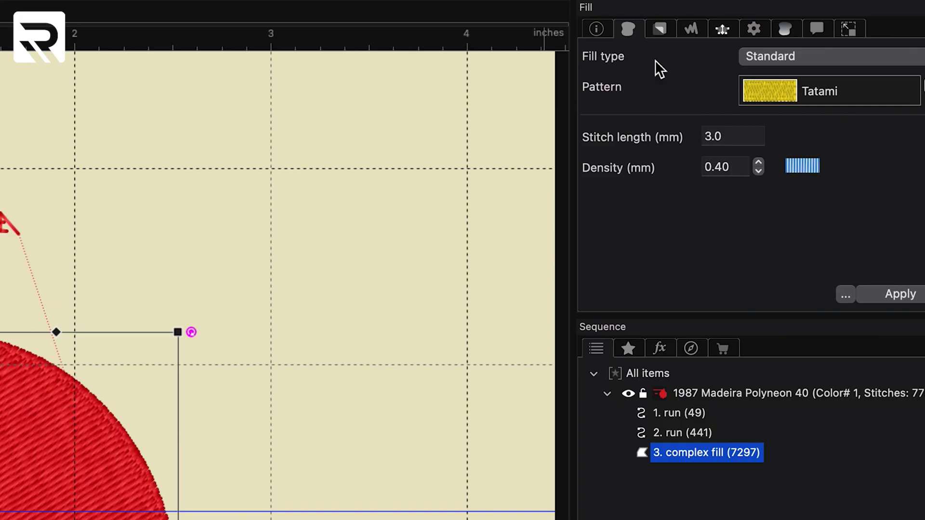
Change the ellipse's fill type to Motif and choose Bride as its pattern.
click(792, 57)
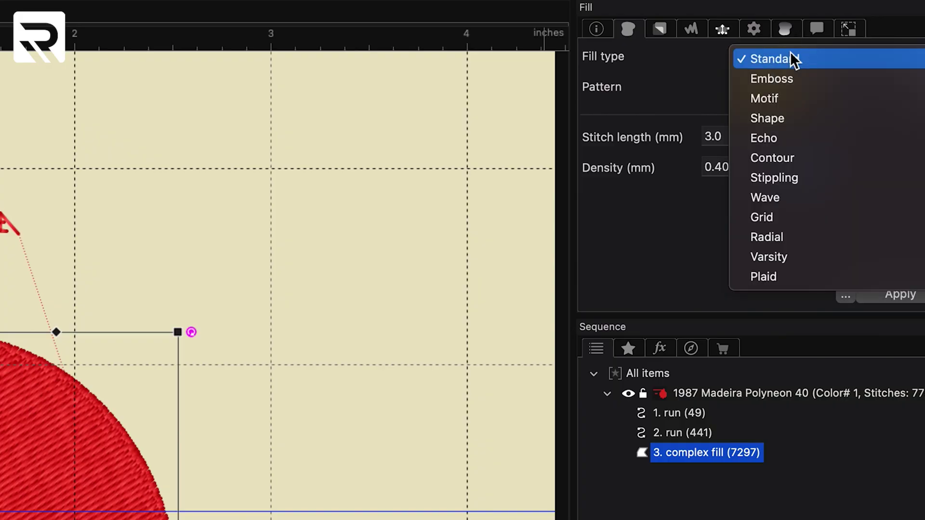
click(782, 98)
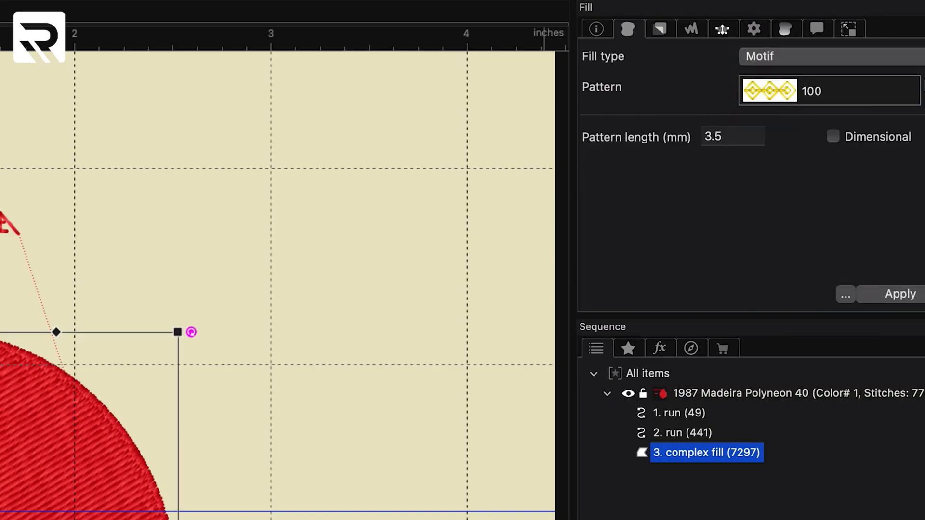
click(914, 90)
scroll(829, 241, down, 14)
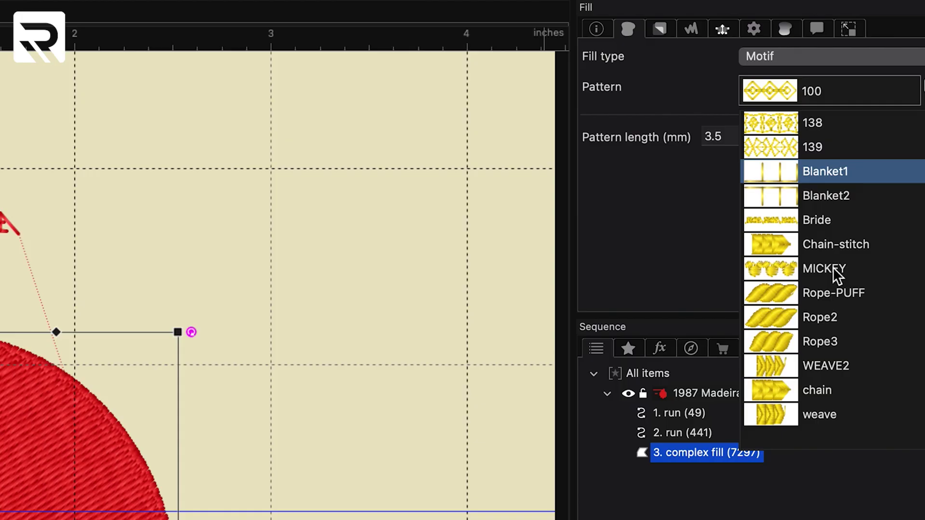
click(819, 222)
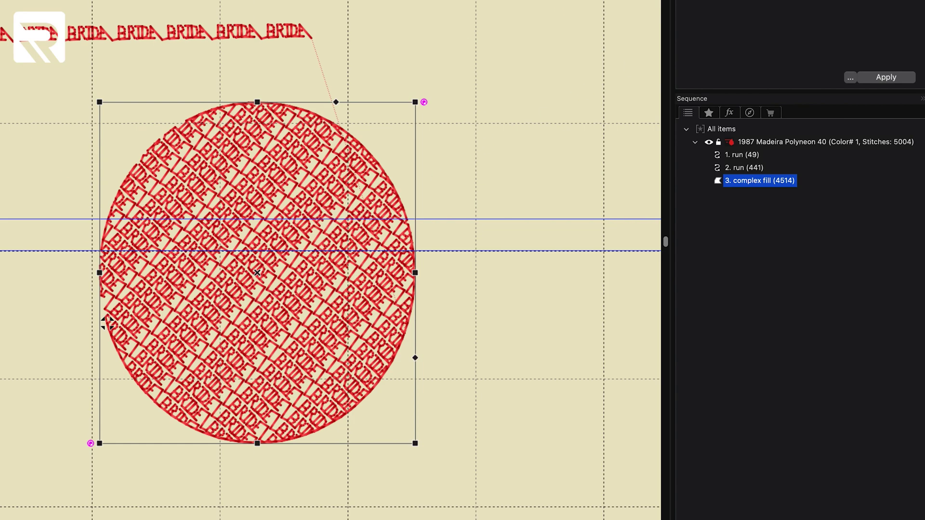
Place the fill's start point at the ellipse's top and its stop point at the bottom, with the stitch angle line vertical between them.
key(n)
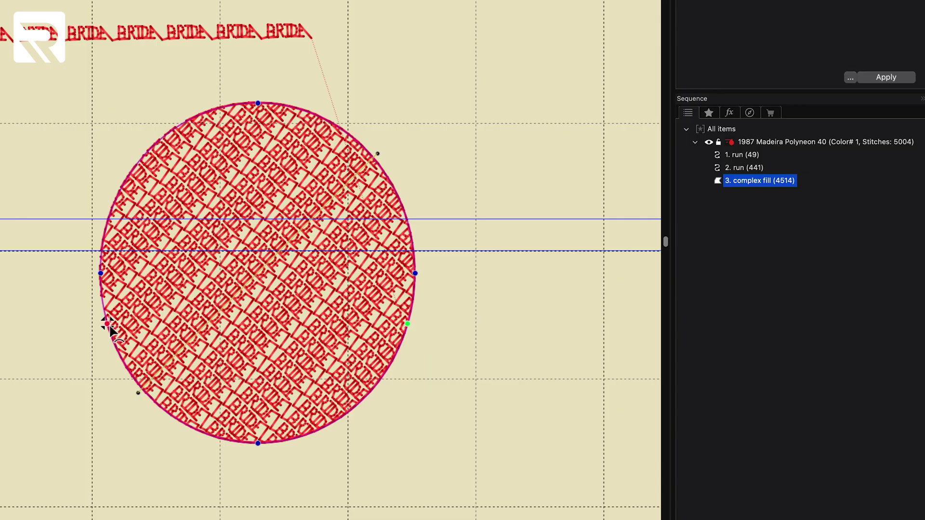
drag(109, 328, 254, 442)
mouse_move(407, 324)
mouse_down()
mouse_move(382, 241)
mouse_move(284, 121)
mouse_move(259, 103)
mouse_up()
mouse_move(380, 159)
mouse_down()
mouse_move(349, 133)
mouse_move(263, 99)
mouse_up()
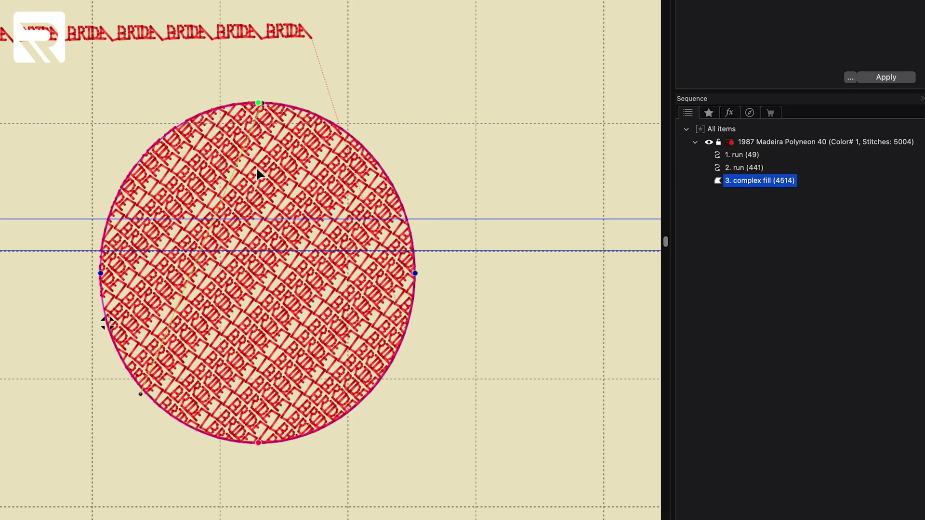
drag(143, 394, 262, 449)
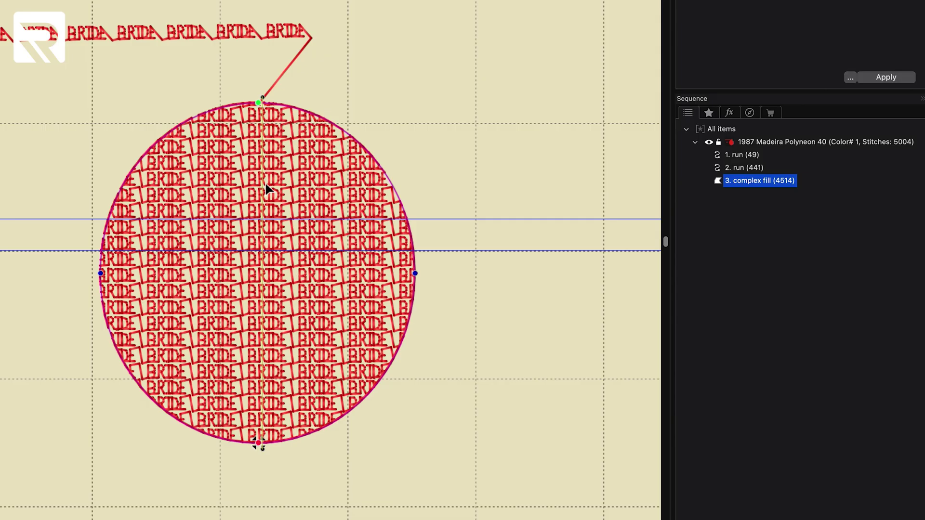
Add a steil border around the Bride-filled ellipse as a separate object.
click(330, 181)
right_click(330, 181)
mouse_move(351, 315)
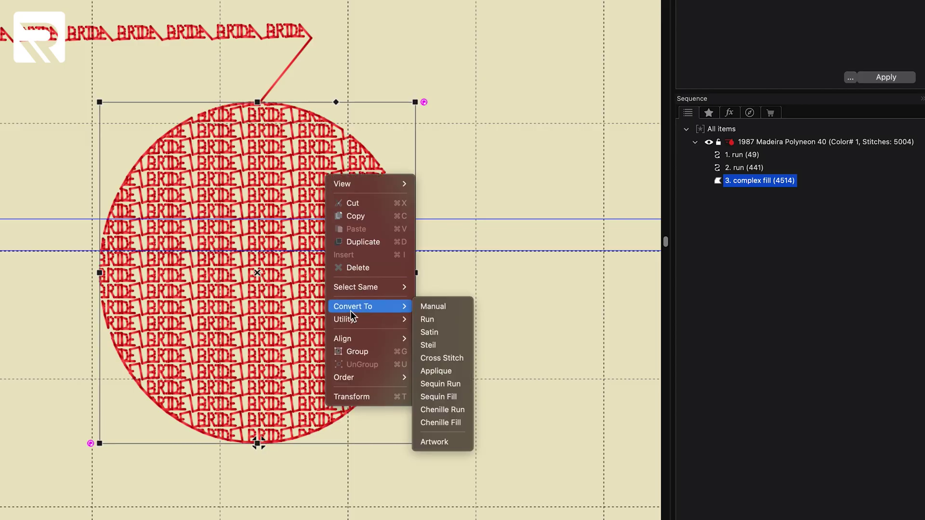
click(448, 320)
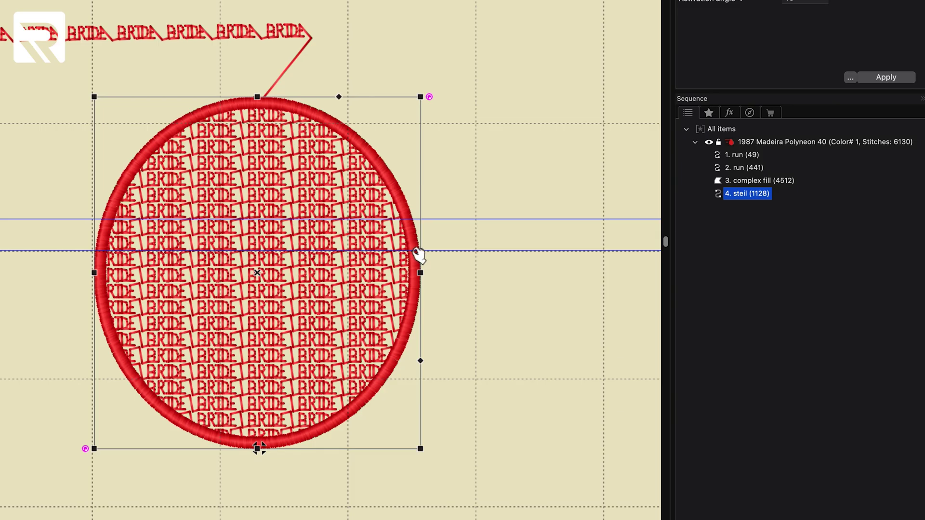
Convert the ellipse's steil border to an applique.
right_click(412, 246)
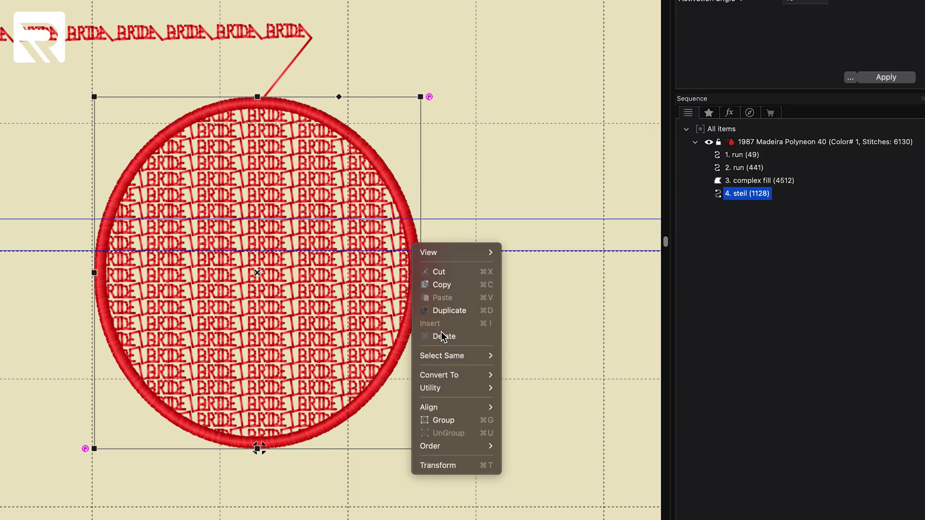
mouse_move(438, 376)
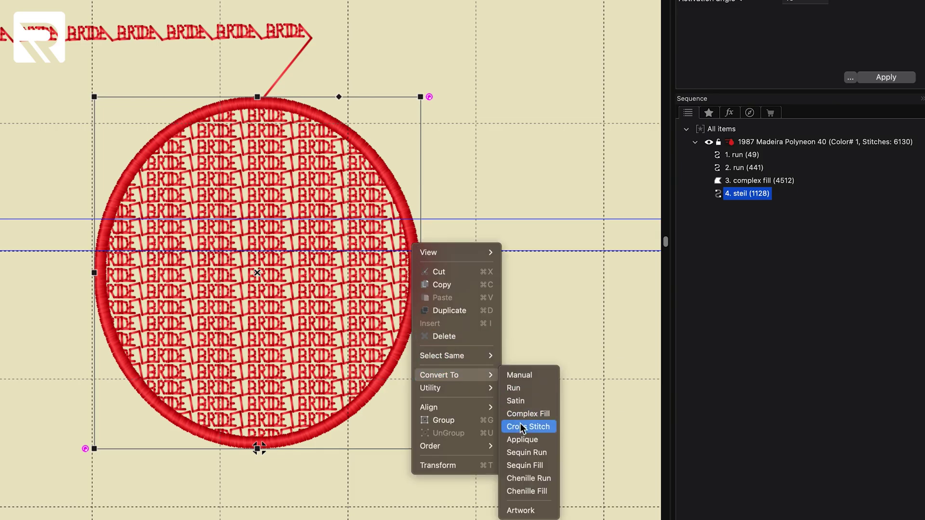
click(522, 439)
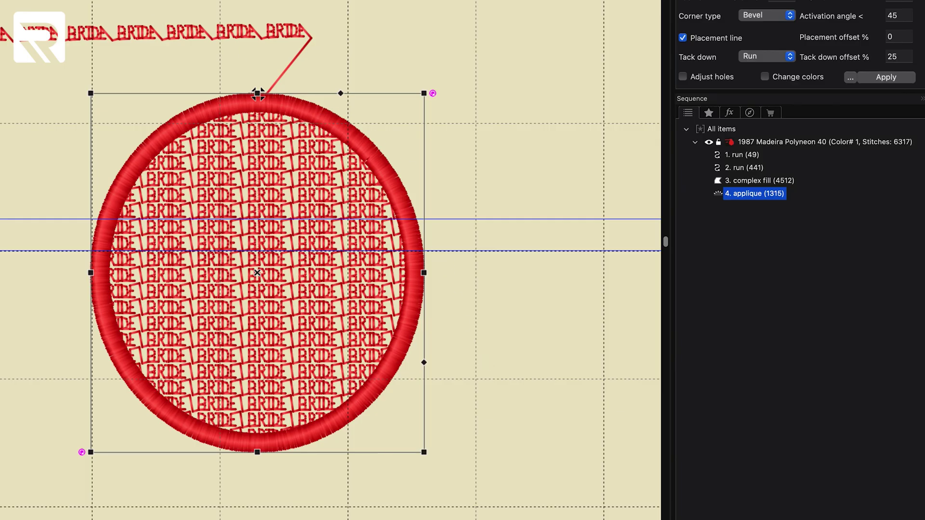
Delete the row of repeated BRIDE motifs above the ellipse.
click(258, 94)
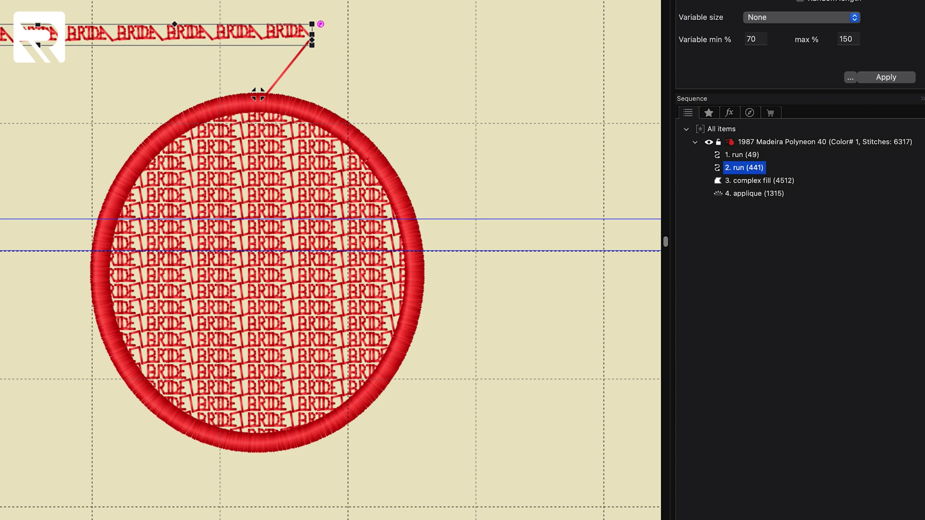
key(Delete)
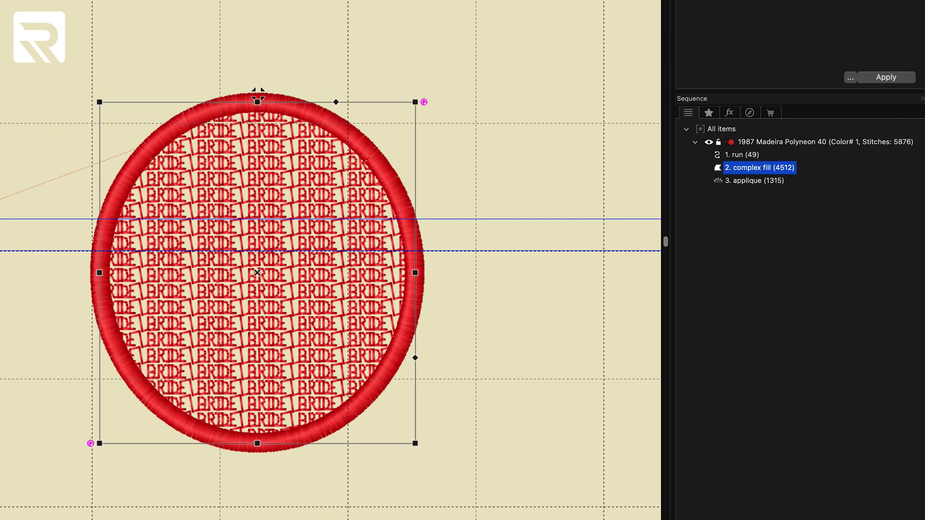
Break up the ellipse's applique border into separate placement run, tack-down run and border objects.
key(Escape)
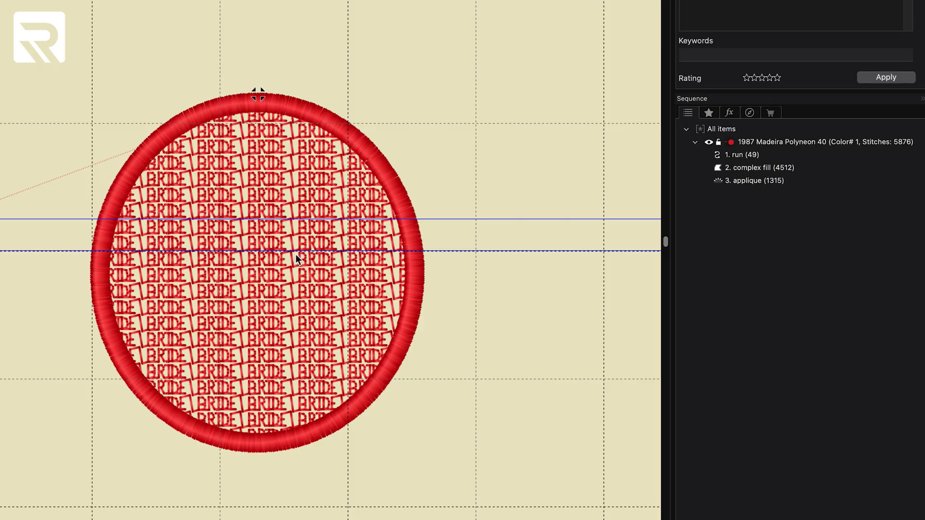
click(397, 191)
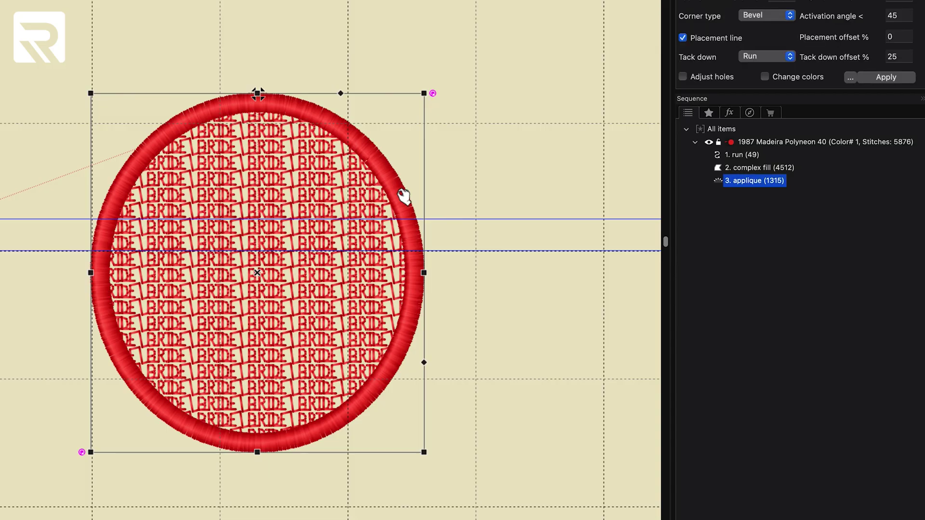
right_click(399, 191)
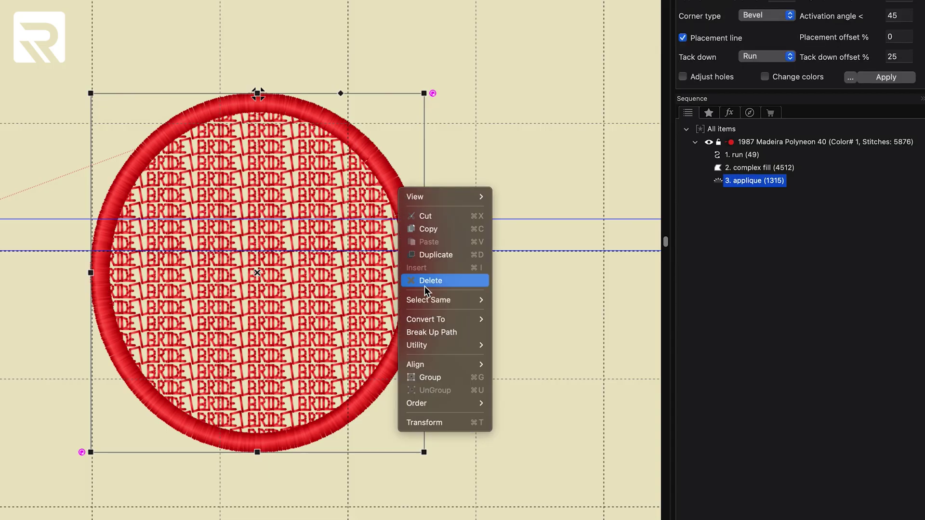
click(429, 332)
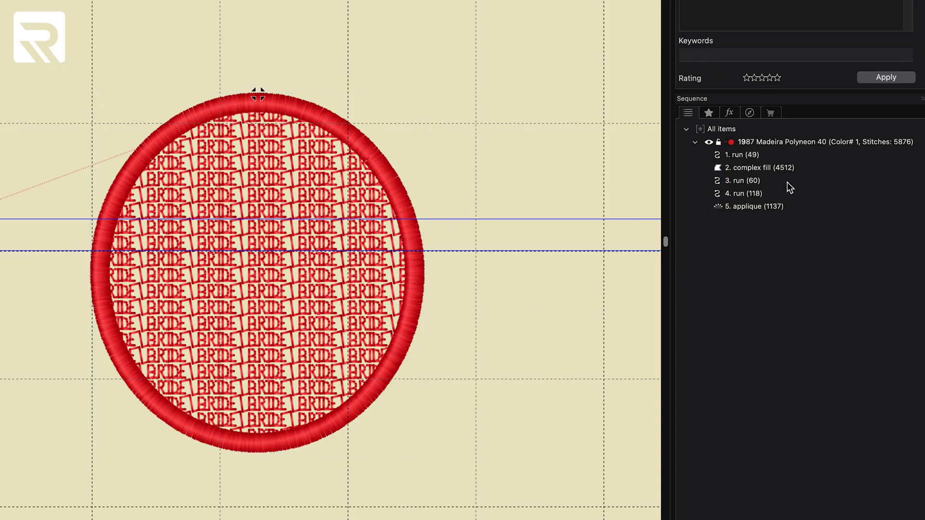
Move the applique's placement run to the end of the sequence and delete the leftover first run.
click(743, 181)
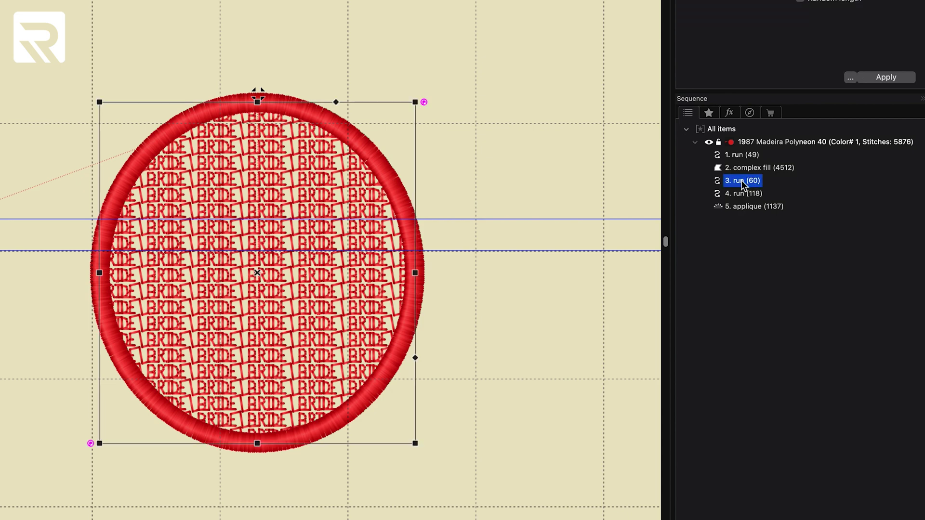
drag(742, 184, 741, 147)
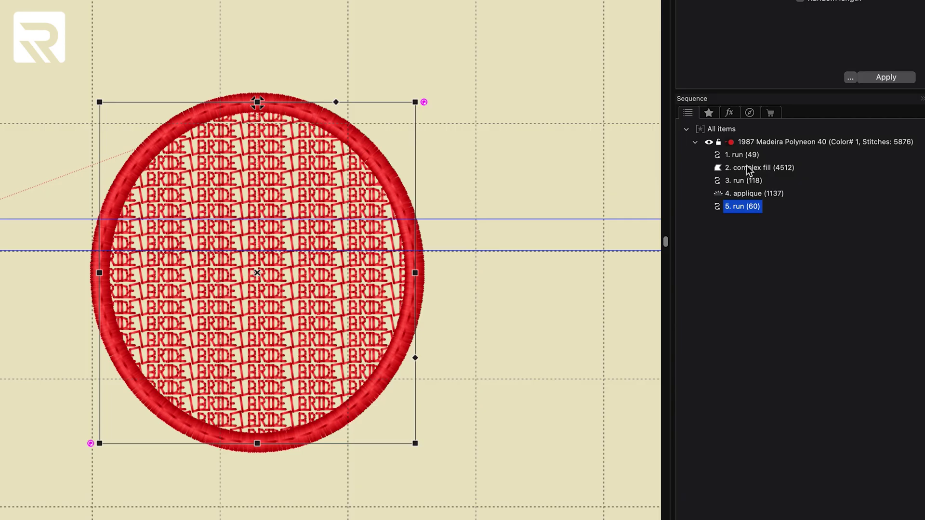
click(742, 156)
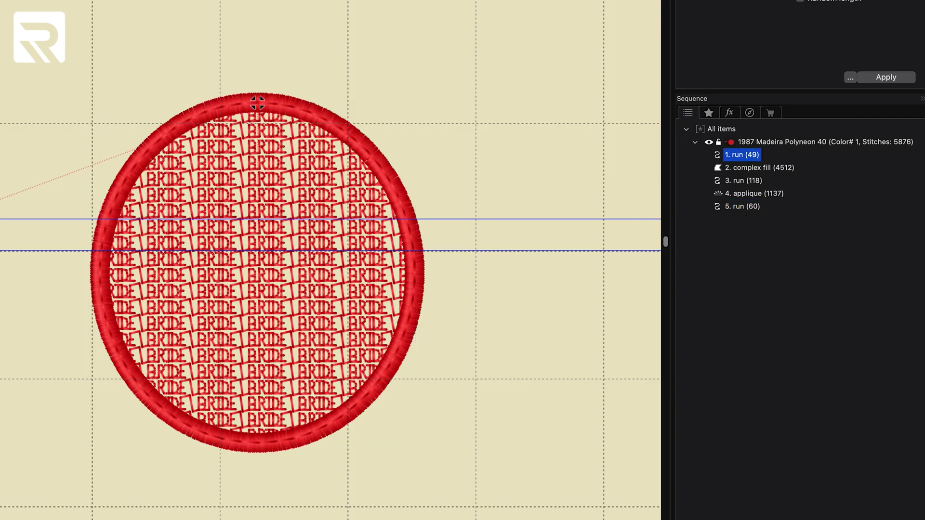
key(Delete)
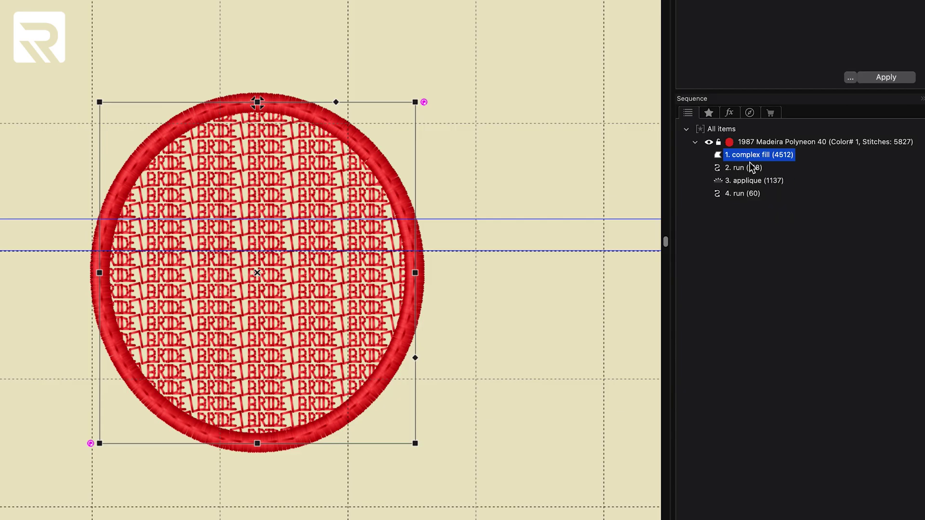
Move the tack-down run ahead of the complex fill in the stitching sequence.
drag(746, 156, 746, 177)
click(745, 192)
click(744, 154)
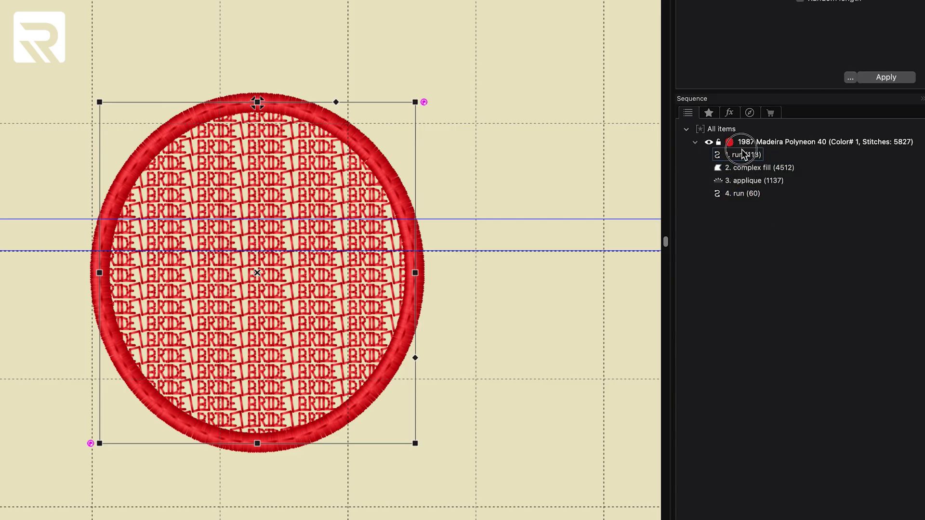
Recolor the placement run to 1925 Madeira Polyneon 40 and sequence the red objects after it.
click(741, 196)
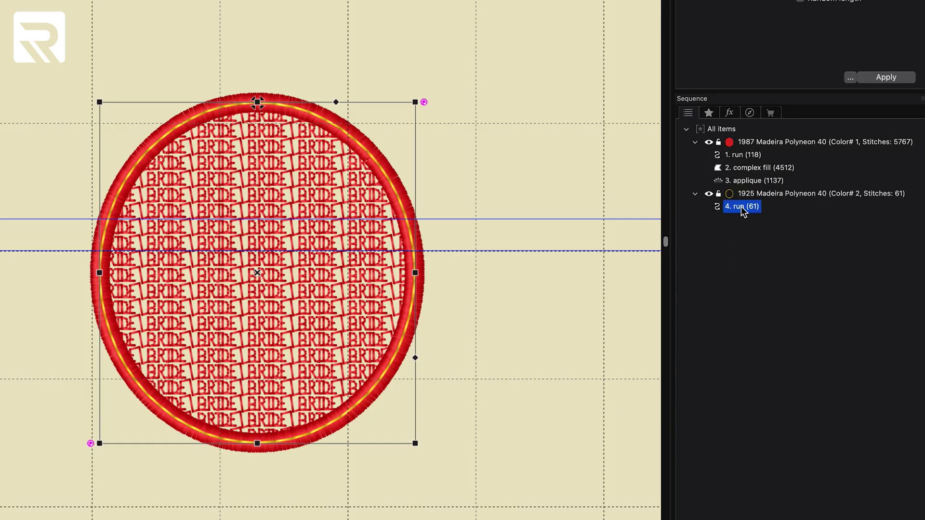
click(754, 143)
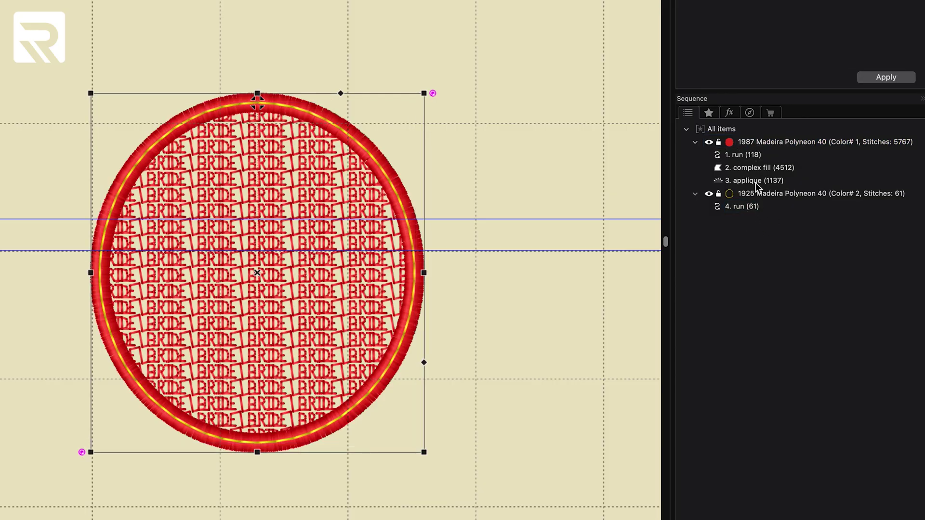
click(758, 144)
drag(758, 143, 760, 212)
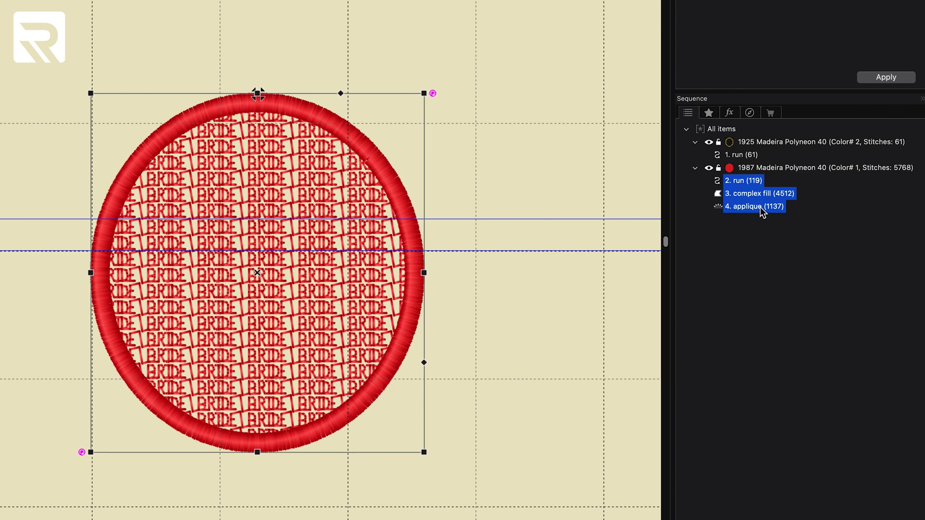
Check the stitching order object by object and recolor the applique border to 1650 Madeira Polyneon 40.
click(734, 155)
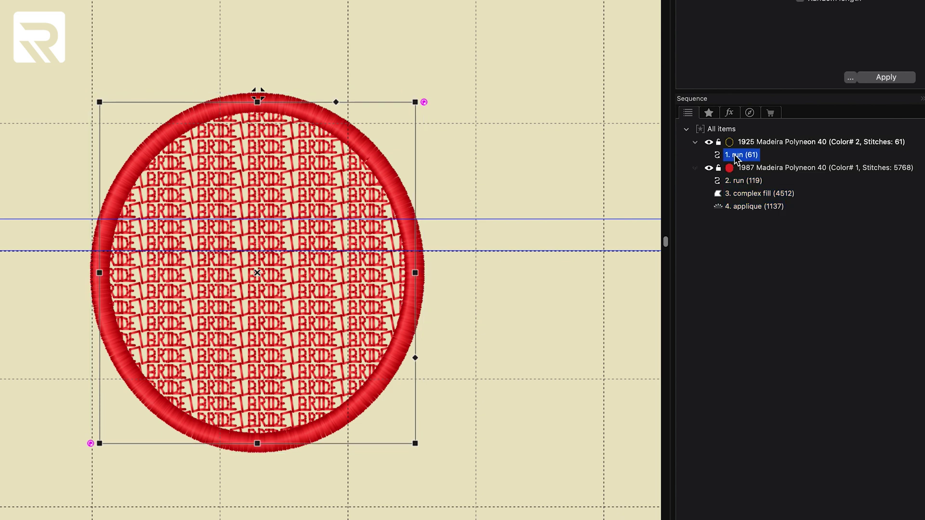
click(740, 181)
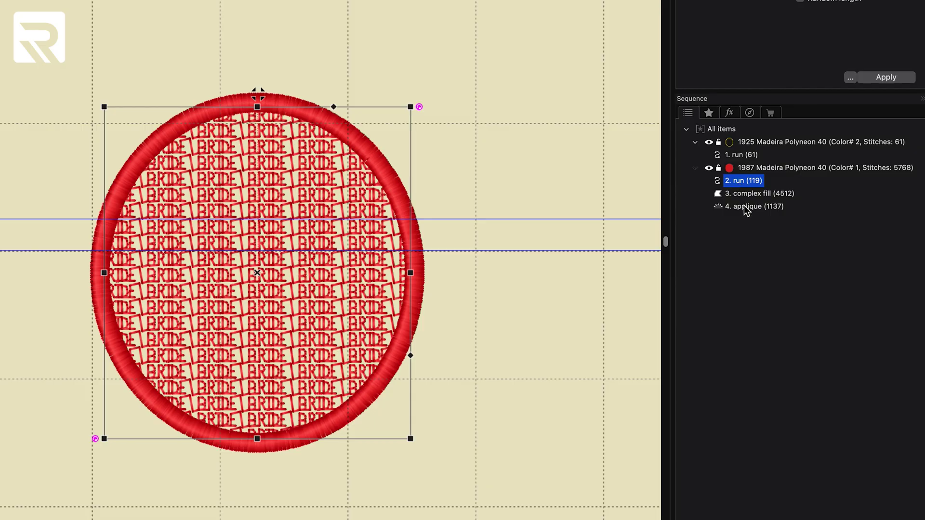
click(741, 196)
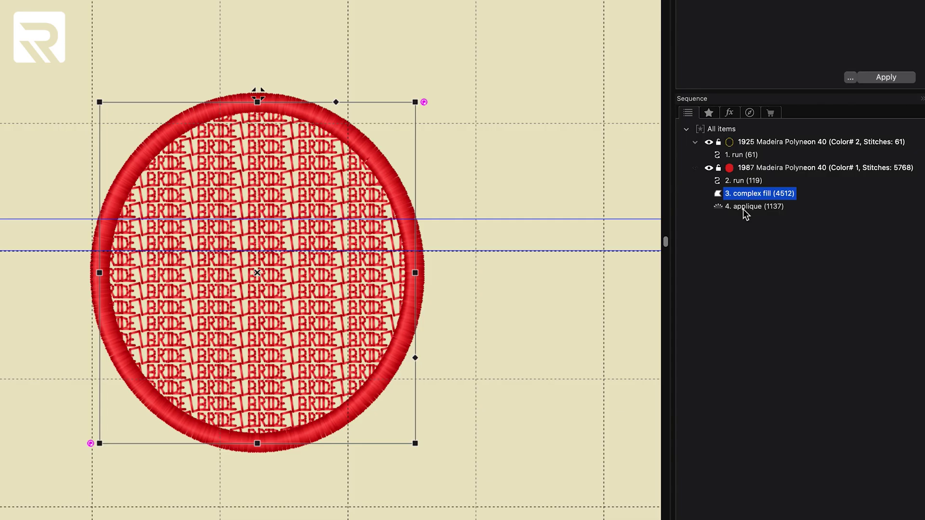
click(743, 209)
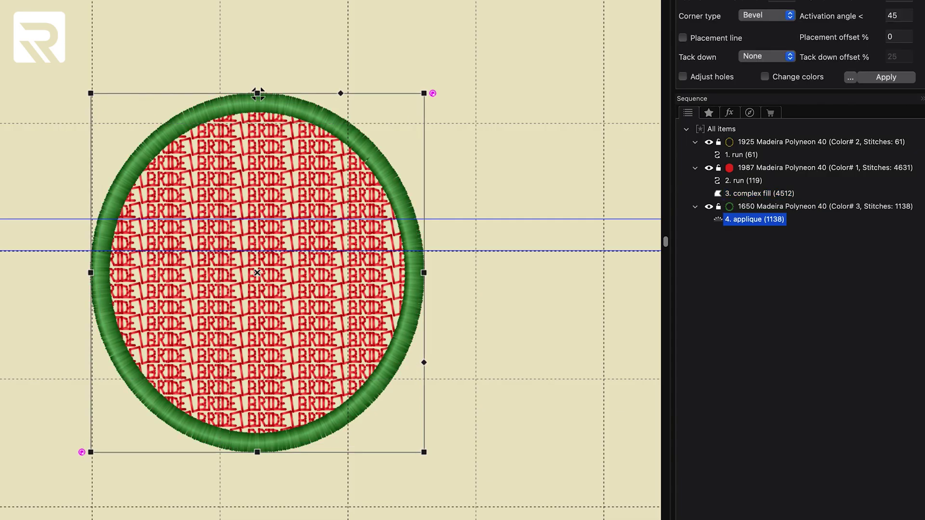
key(Escape)
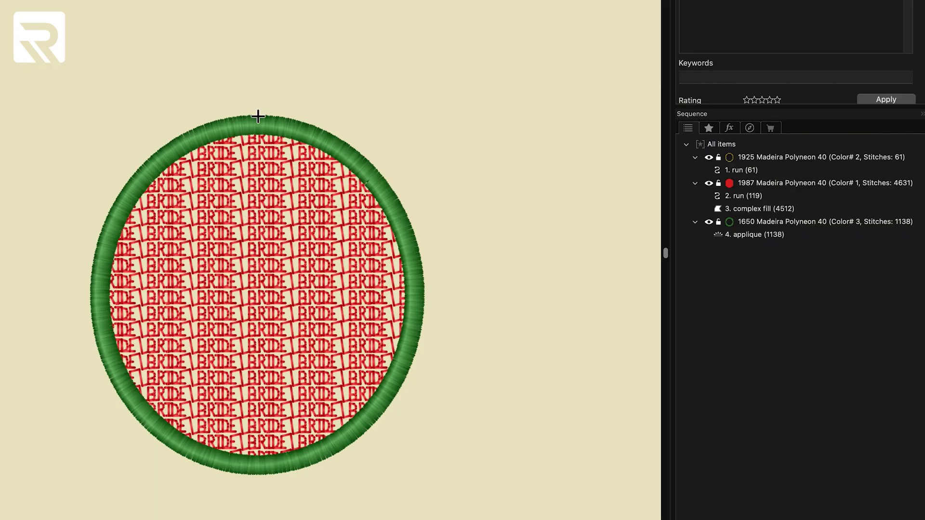
Add a first name as 0.79 in high lettering in the Angelina font above the ellipse.
key(t)
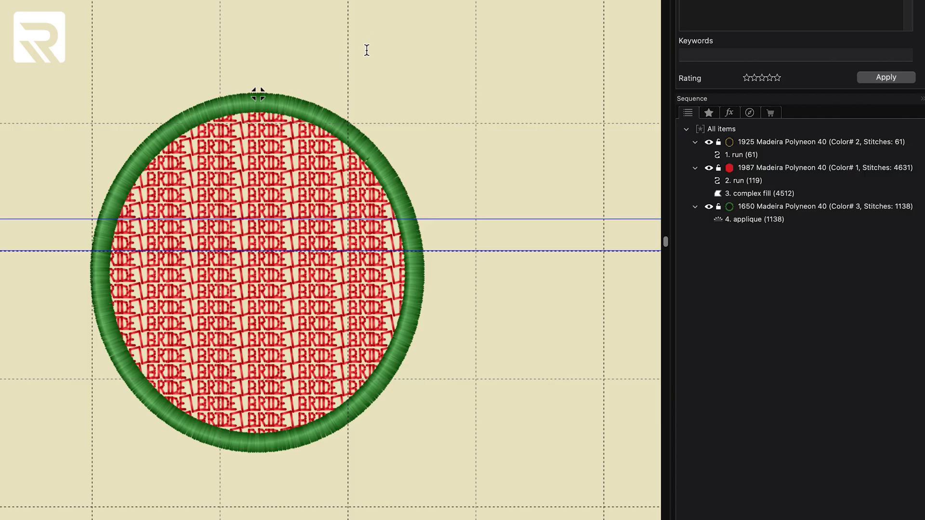
click(366, 49)
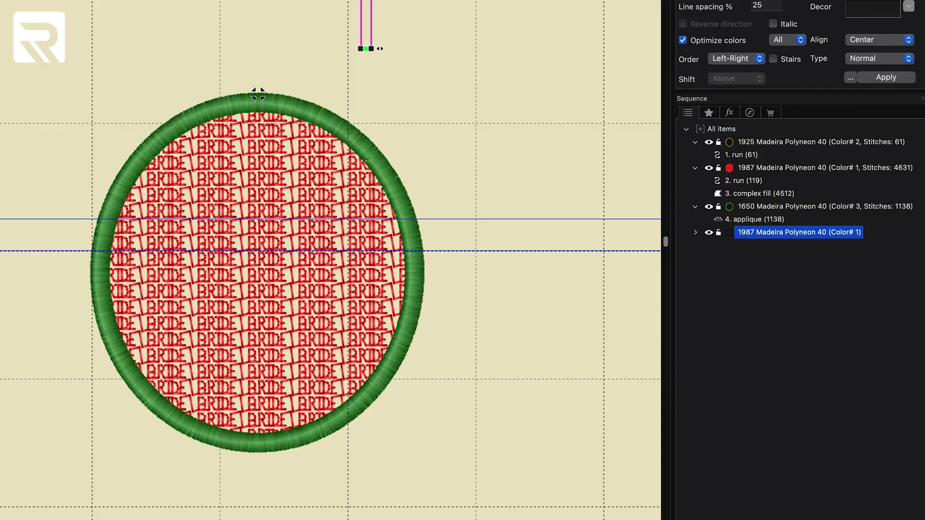
click(885, 79)
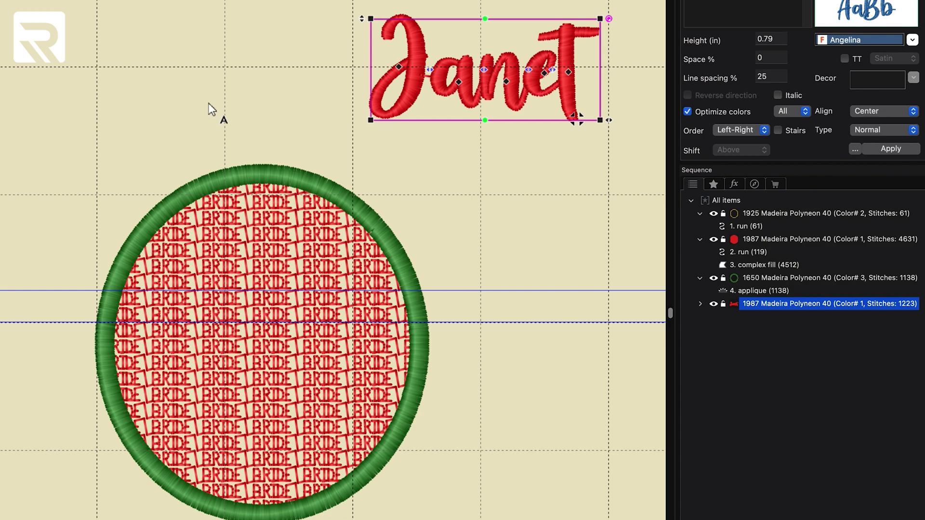
Move the name lettering to the middle of the ellipse and recolor it to 1748 Madeira Polyneon 40.
click(484, 73)
click(448, 118)
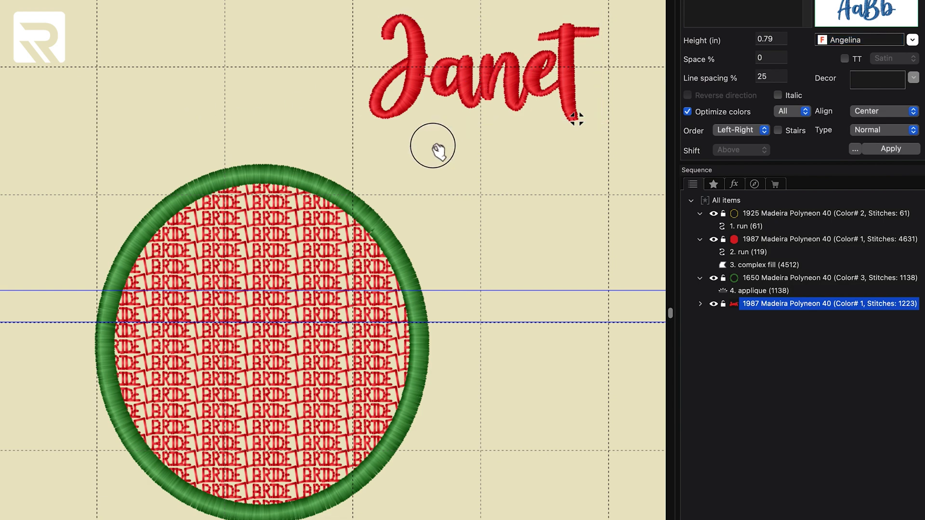
drag(270, 330, 294, 333)
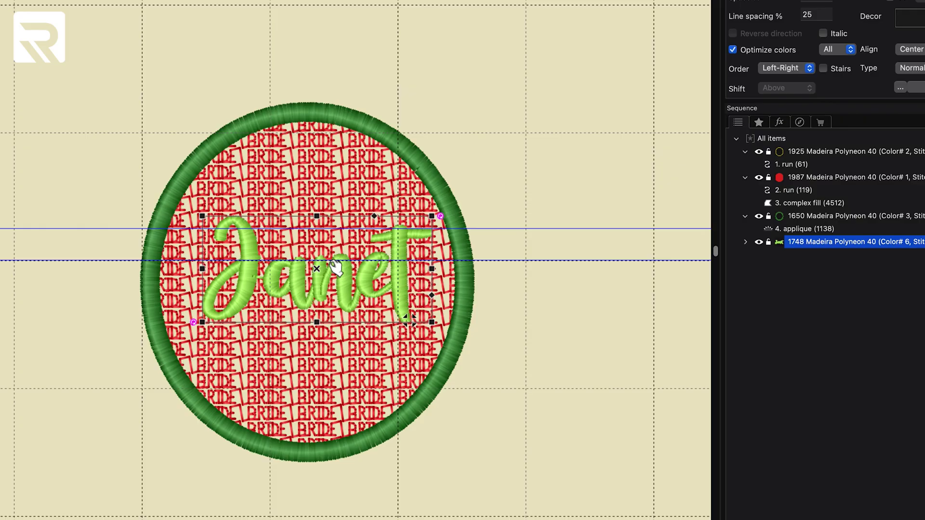
click(317, 269)
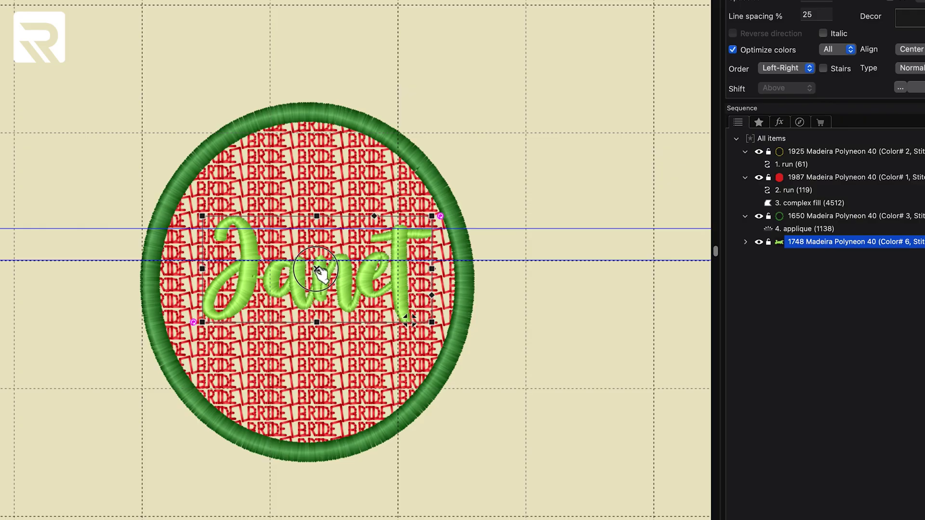
click(495, 159)
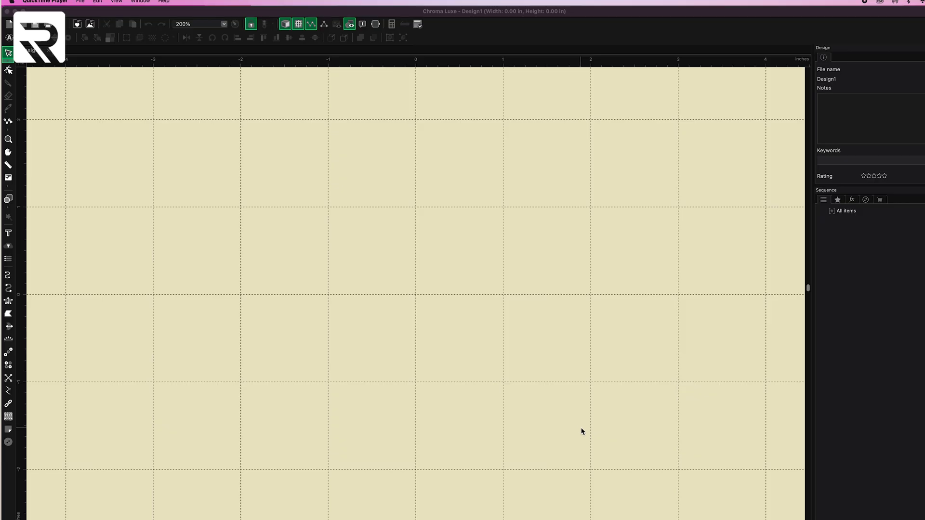
Draw a small star outline about 0.22 in wide and 0.20 in high in the empty design.
click(9, 200)
click(12, 205)
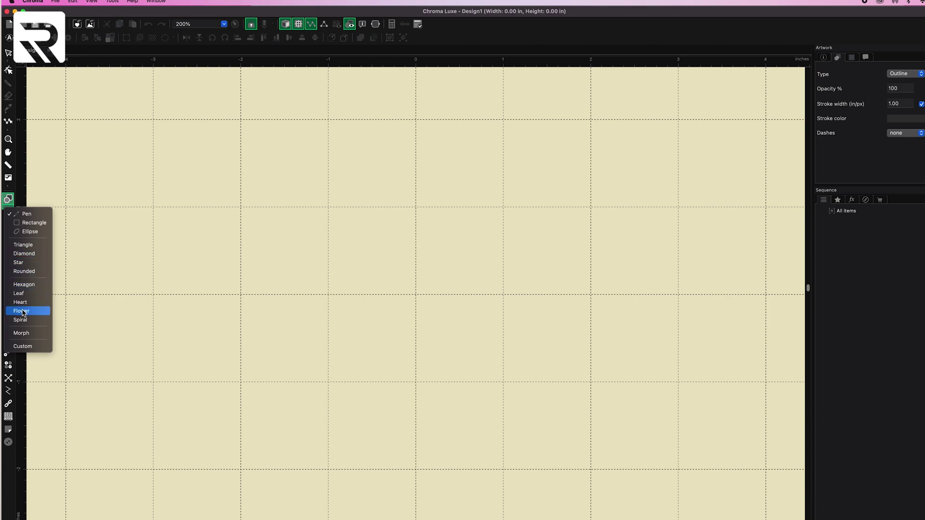
click(21, 262)
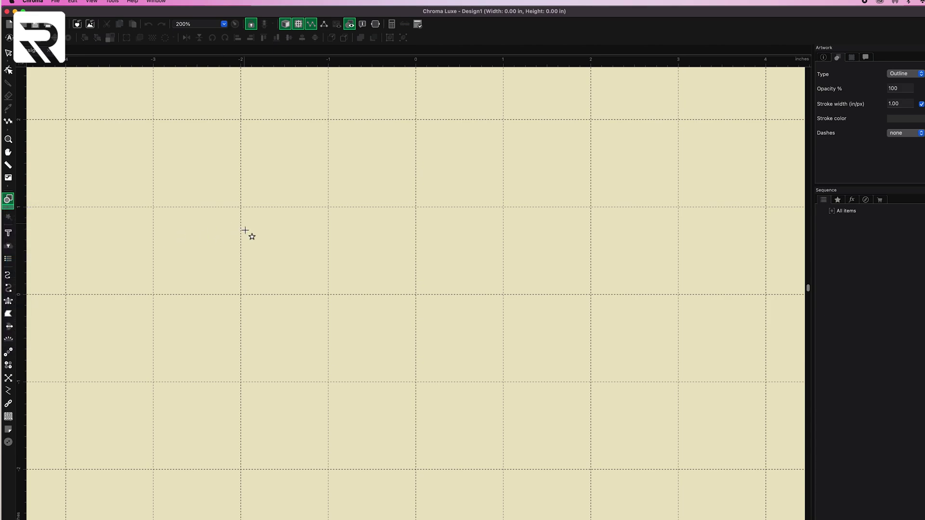
click(242, 277)
drag(242, 277, 261, 295)
scroll(281, 289, down, 5)
scroll(316, 285, up, 5)
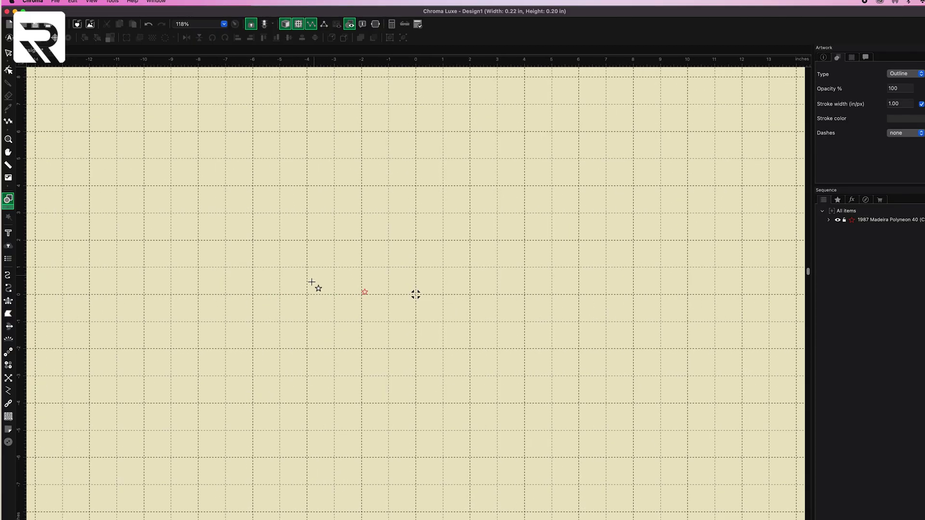
scroll(296, 282, up, 8)
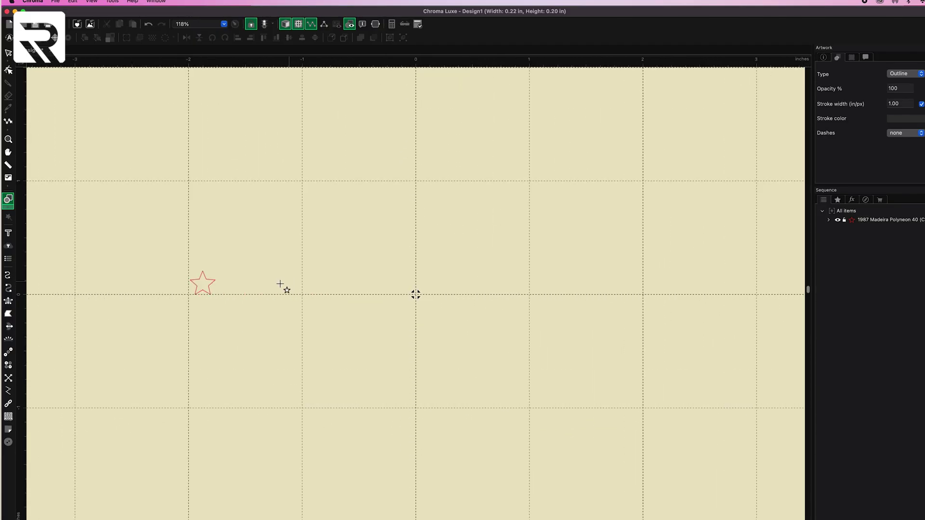
scroll(274, 284, left, 5)
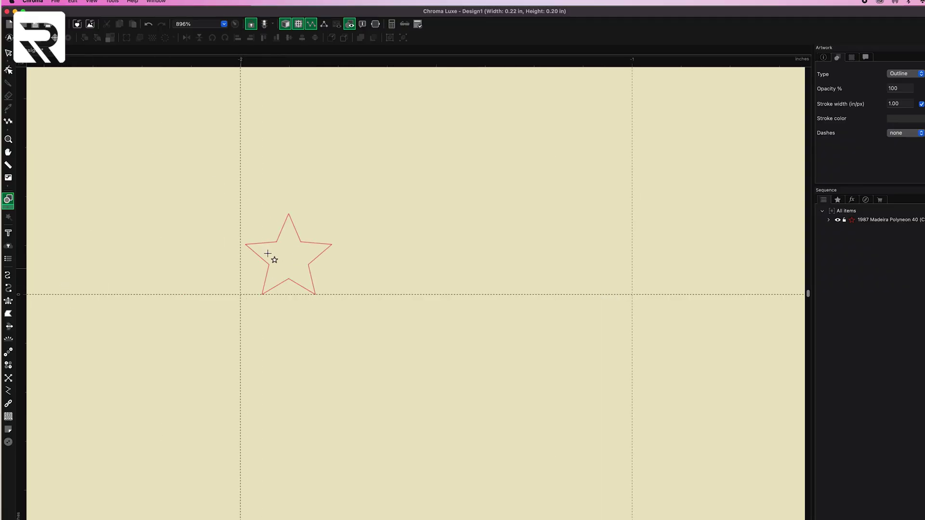
Convert the star outline to a run stitch.
key(Escape)
click(283, 241)
scroll(285, 240, up, 1)
right_click(284, 237)
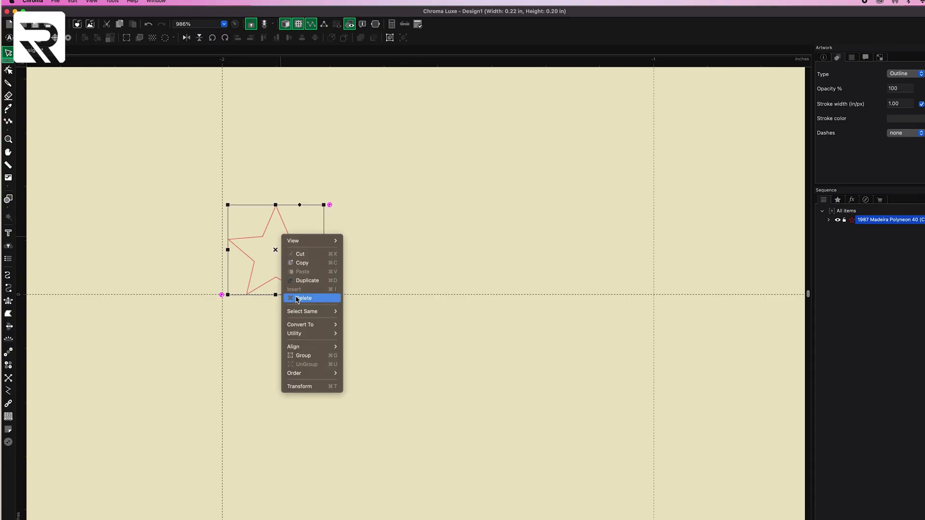
mouse_move(300, 326)
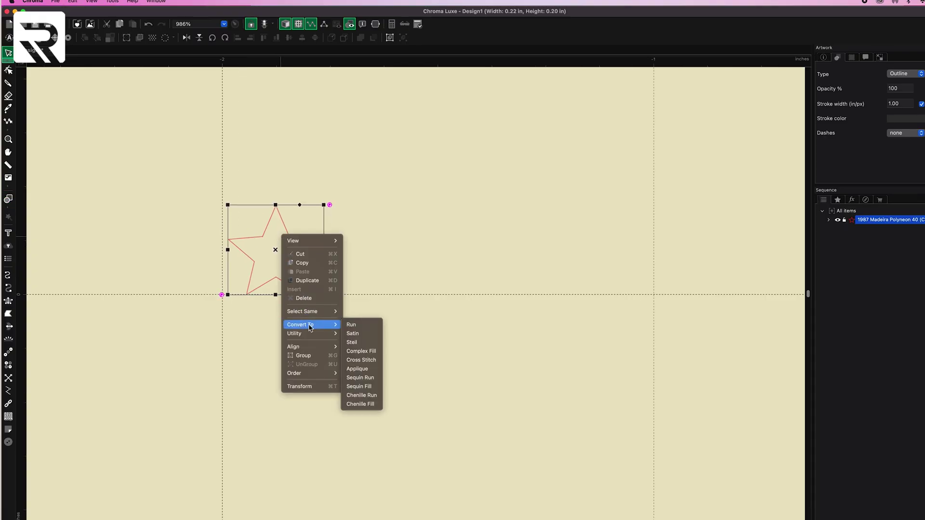
click(352, 326)
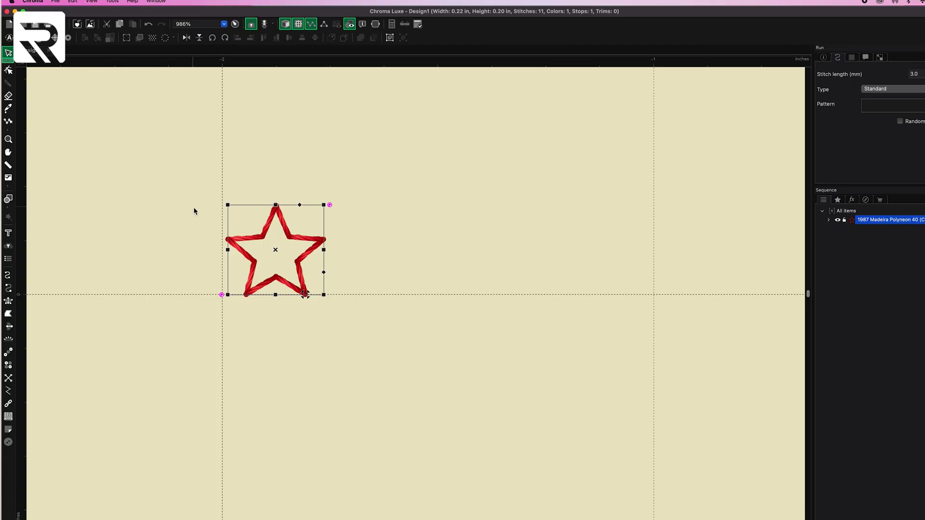
Move the star run's start point to the star's left tip and its stop point to the right tip.
click(8, 70)
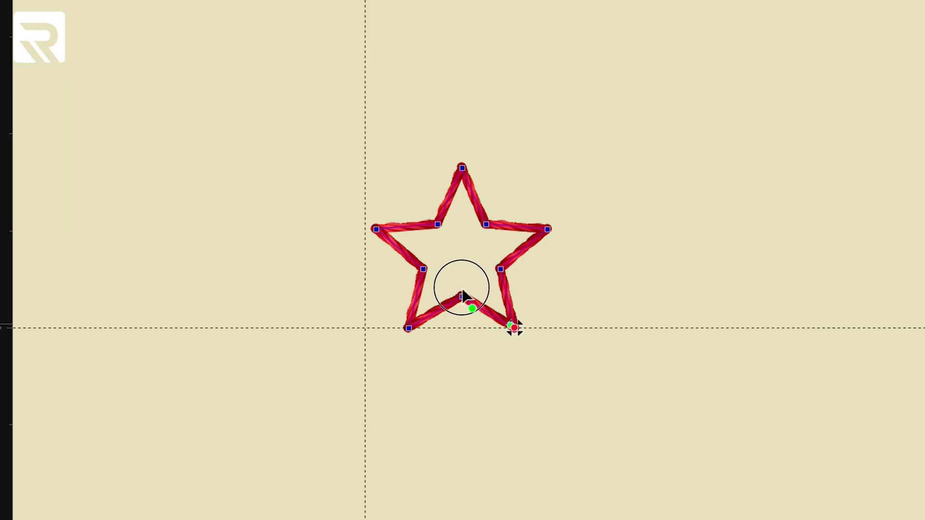
click(513, 329)
click(536, 264)
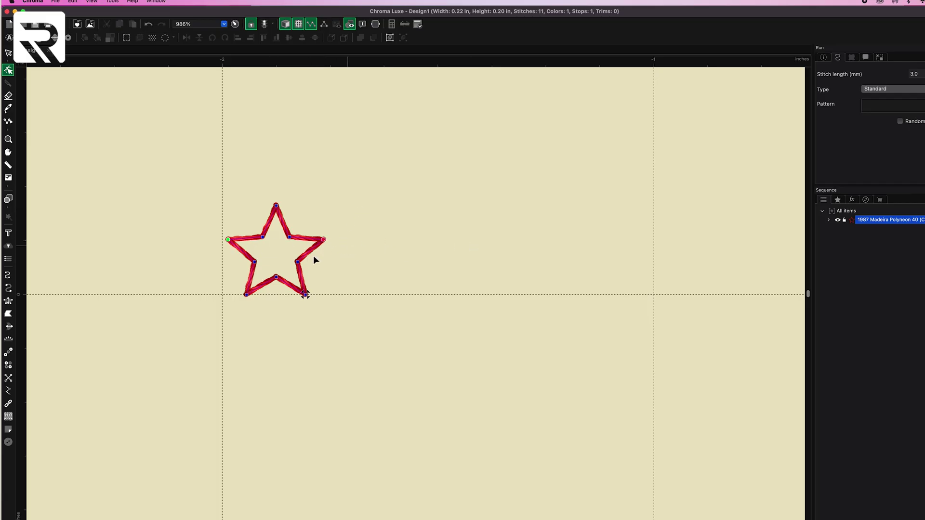
key(Escape)
key(Escape)
click(298, 240)
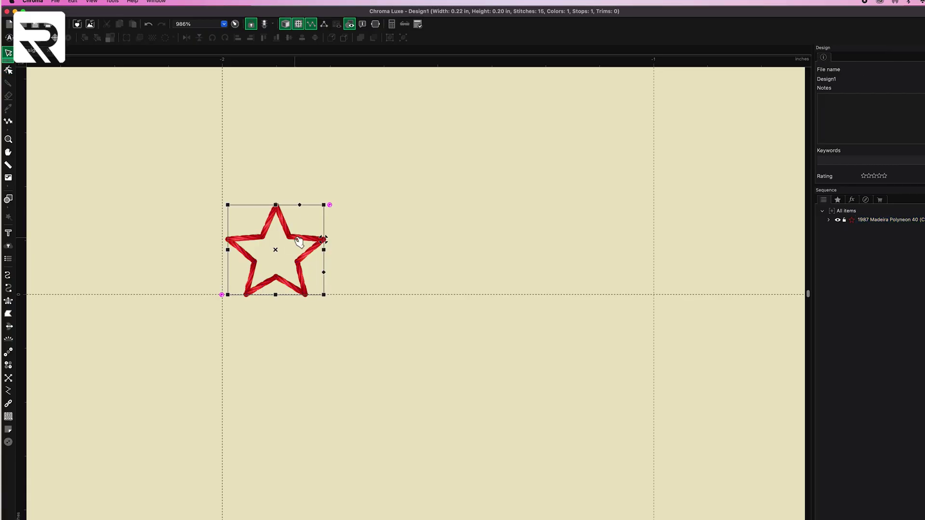
Save the star run as a motif file named star in the Motif folder.
click(57, 4)
mouse_move(70, 84)
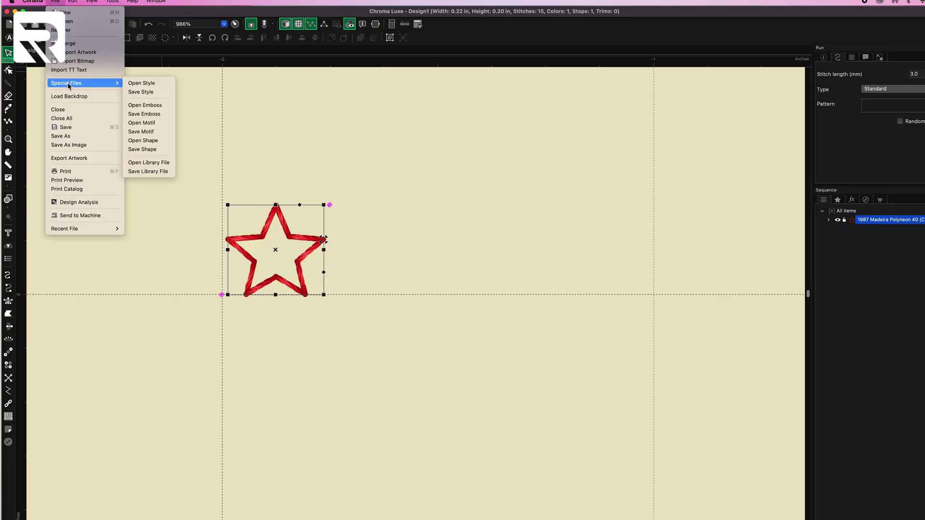
click(141, 132)
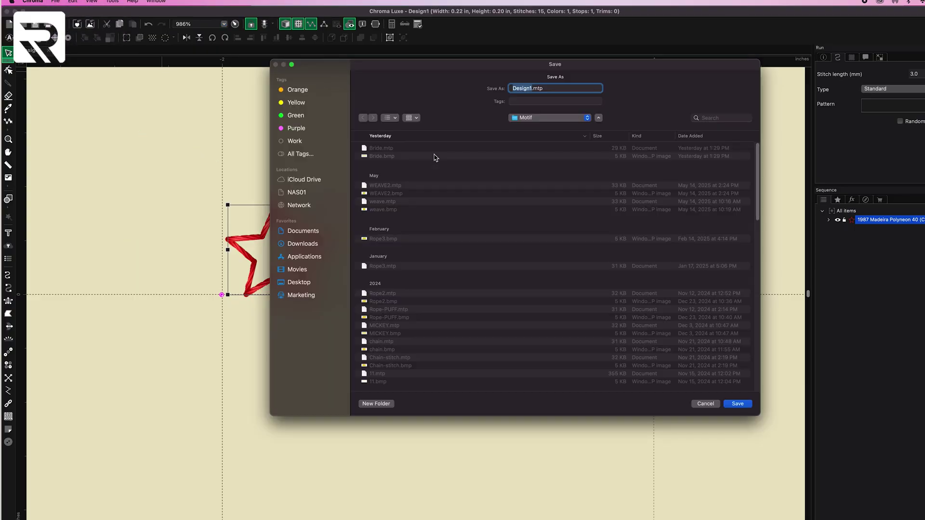
text(star)
click(737, 405)
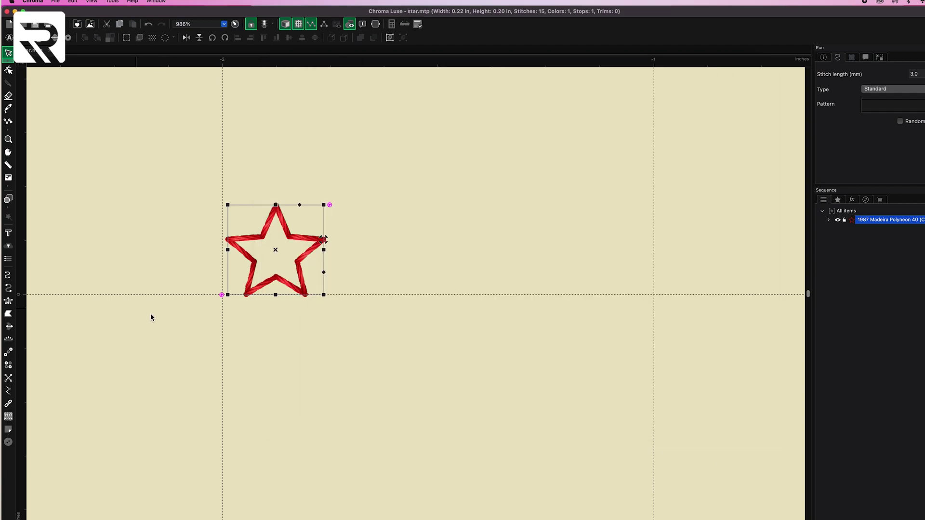
Draw a nearly horizontal run line about 2.09 in long above the star.
scroll(280, 311, down, 5)
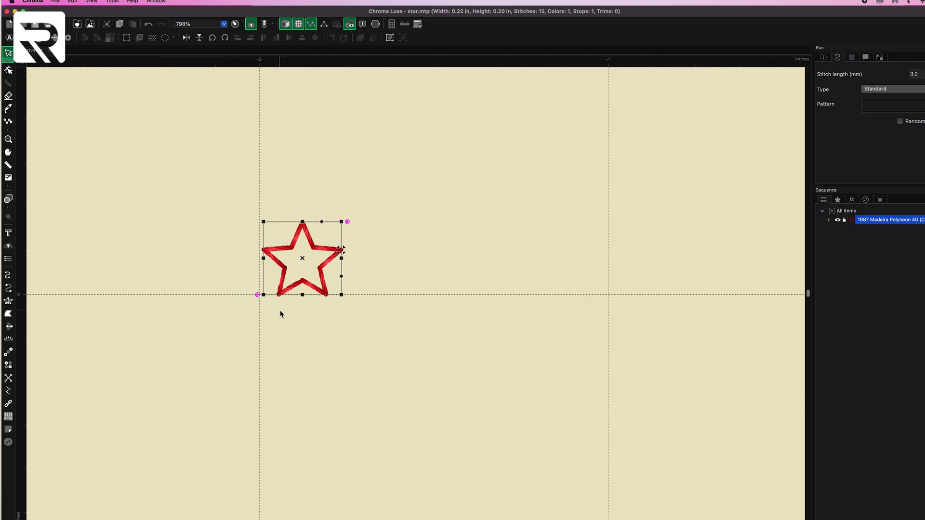
click(7, 275)
click(170, 173)
click(648, 180)
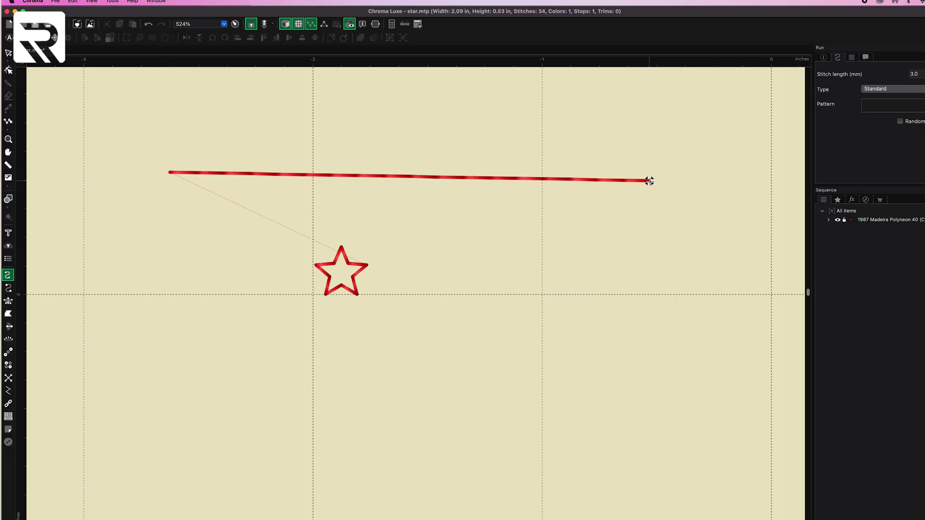
key(Return)
Change the new line's run type to Motif and use the star pattern.
click(885, 90)
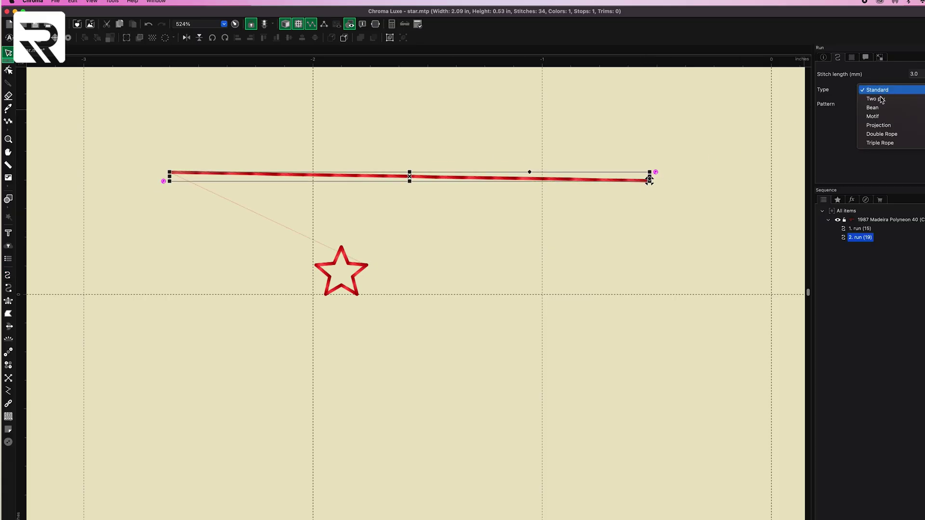
click(877, 116)
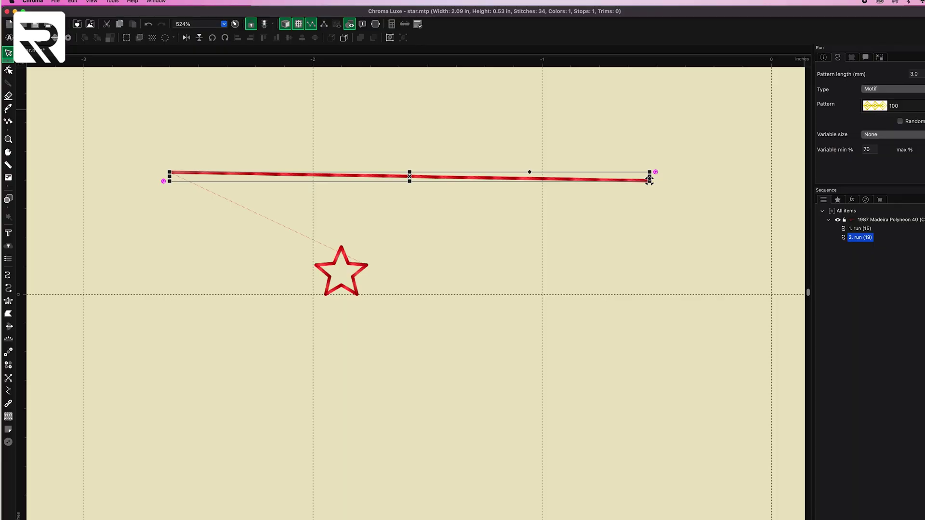
click(874, 106)
scroll(899, 198, down, 10)
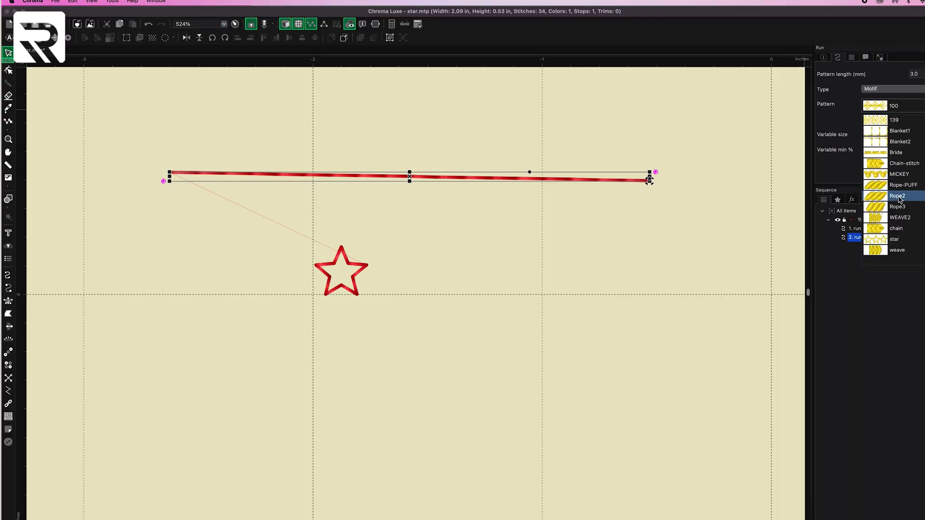
click(886, 240)
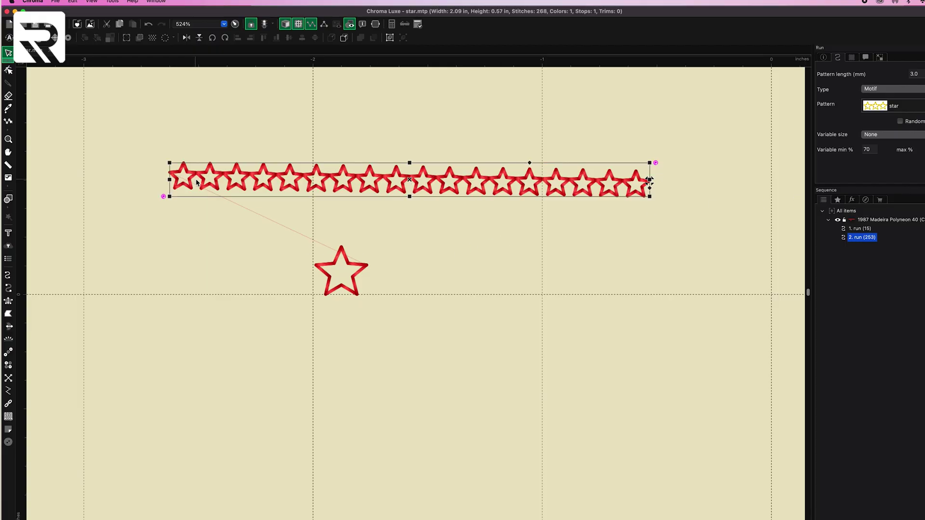
Set the star motif line's pattern length to 10 mm.
double_click(915, 73)
text(10)
key(Return)
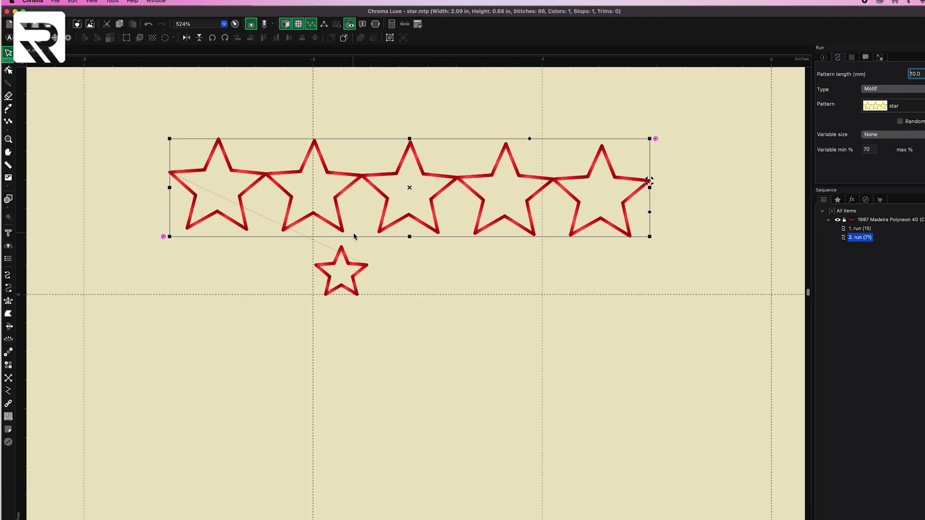
Draw an ellipse outline about 3.14 in wide and 2.57 in high around the stars.
key(minus)
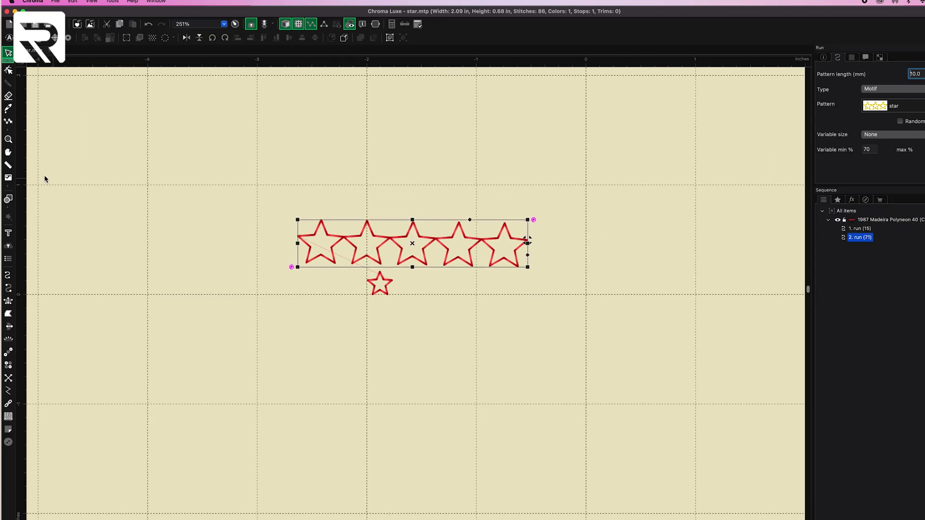
click(8, 200)
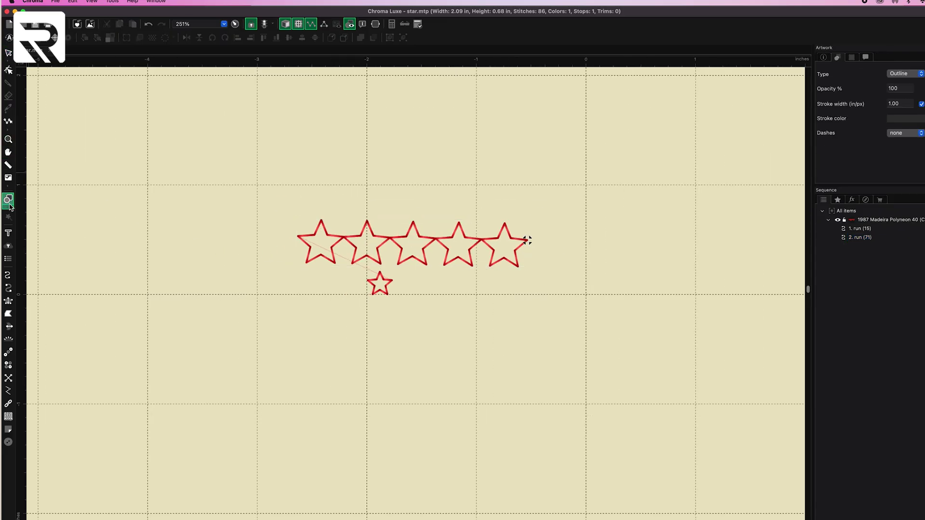
drag(9, 206, 20, 230)
drag(244, 175, 587, 456)
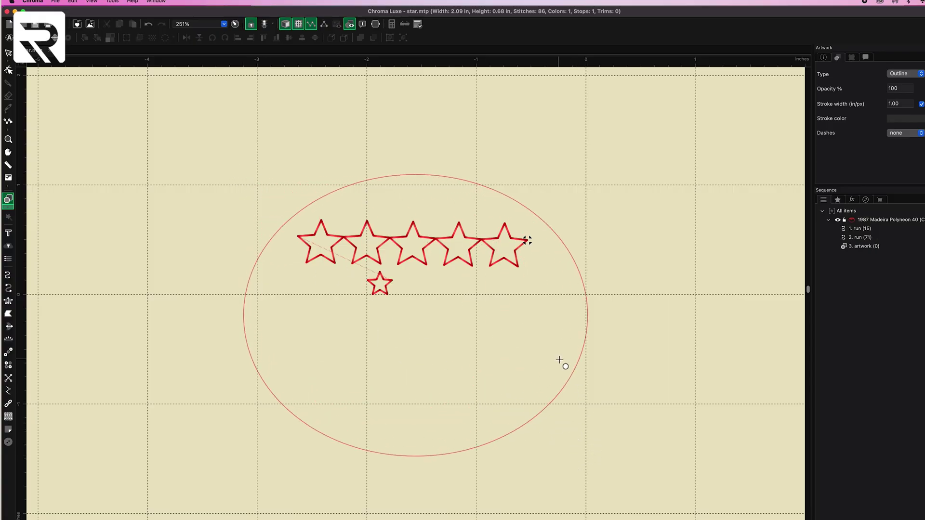
key(Escape)
Convert the ellipse outline to a run stitch.
right_click(586, 286)
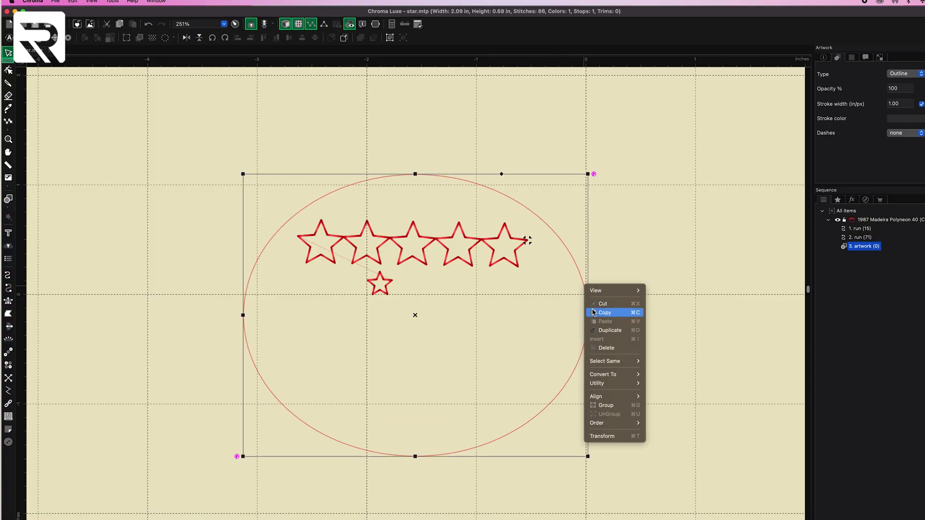
mouse_move(606, 375)
click(654, 375)
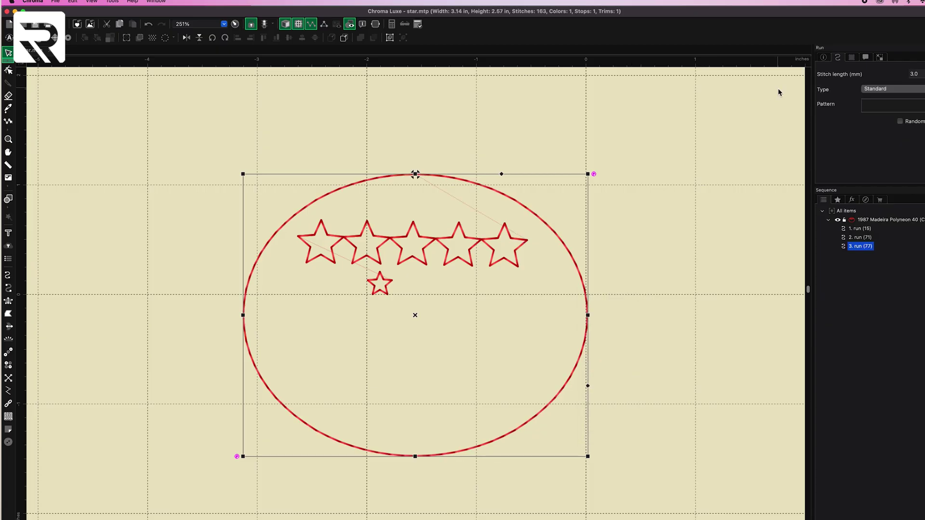
Change the ellipse run to the Motif type with the star pattern.
click(871, 89)
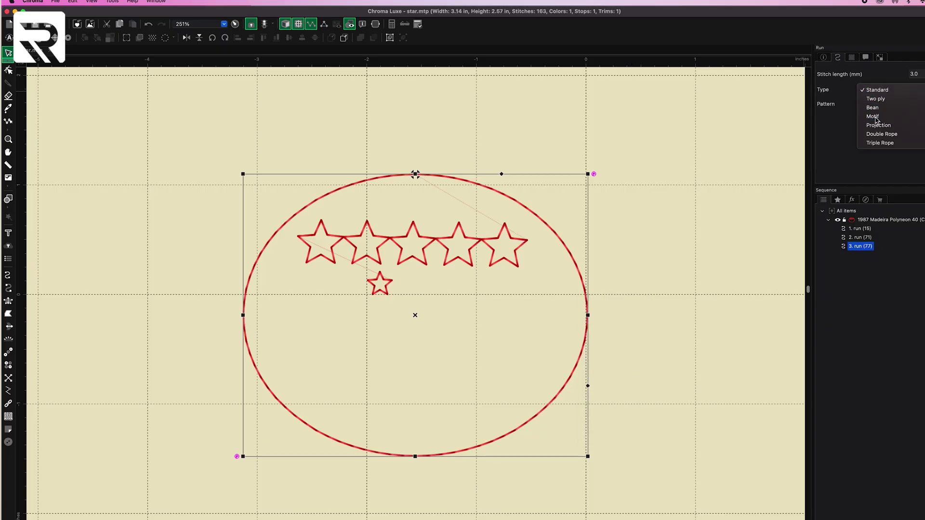
click(873, 117)
click(905, 105)
scroll(920, 177, down, 3)
scroll(920, 177, down, 3)
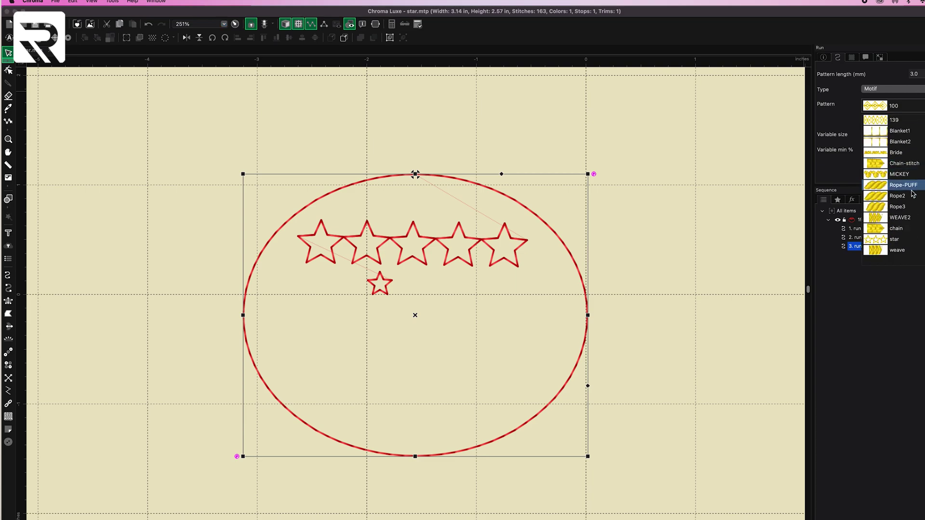
click(889, 239)
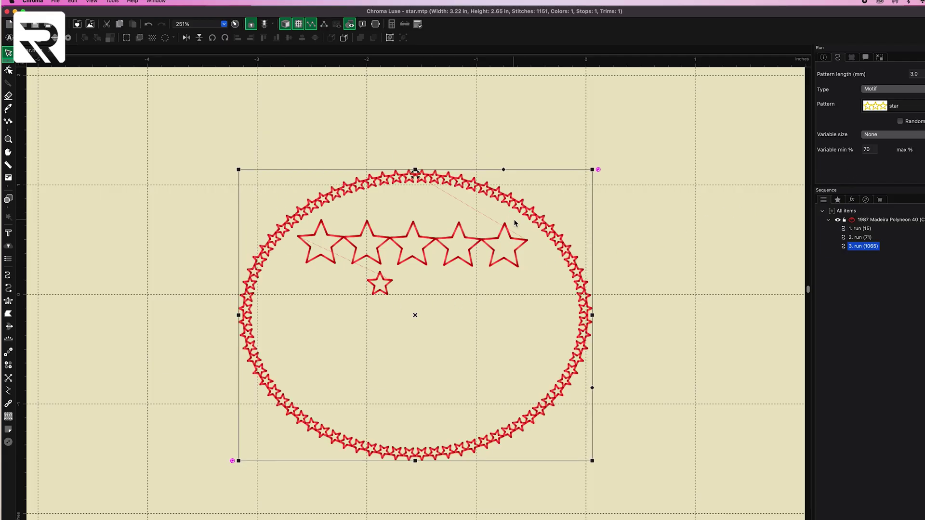
Draw four stacked horizontal run lines, each about 2 in long, above the ellipse.
scroll(514, 222, down, 2)
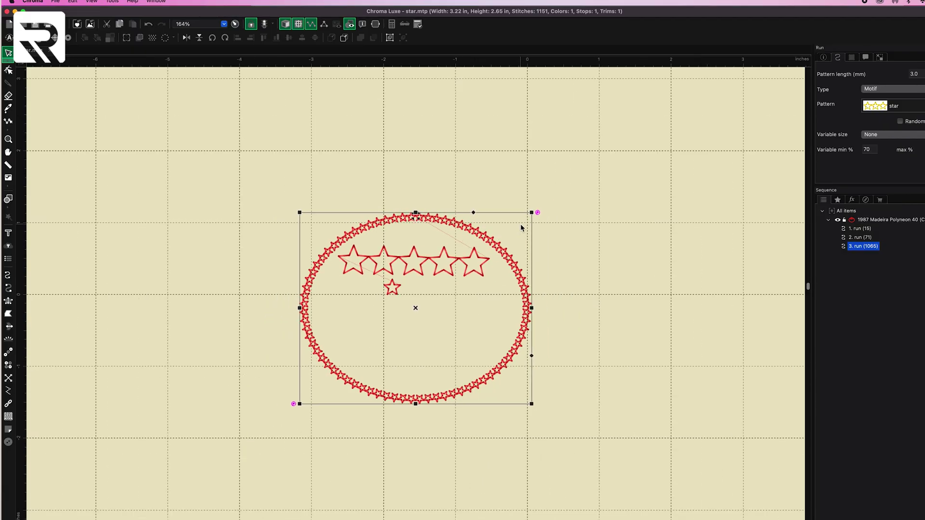
scroll(520, 227, down, 1)
click(8, 275)
click(389, 118)
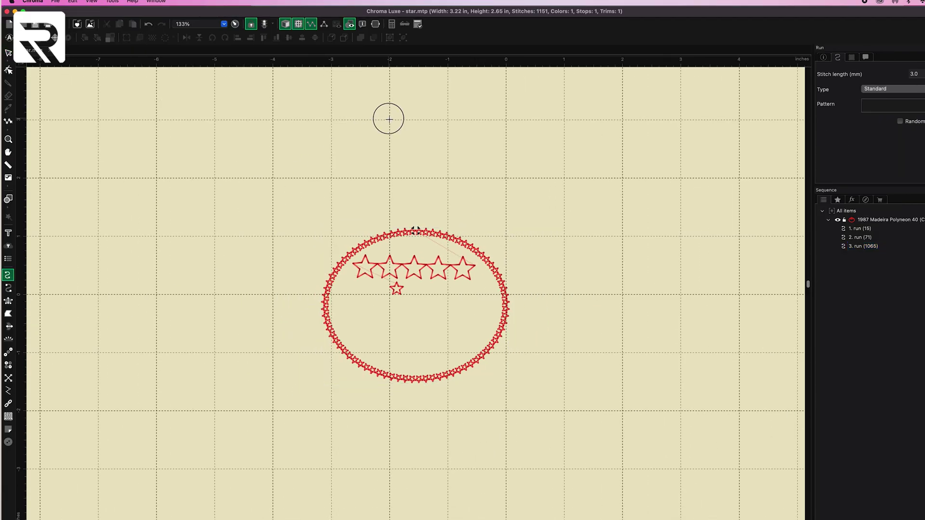
double_click(504, 120)
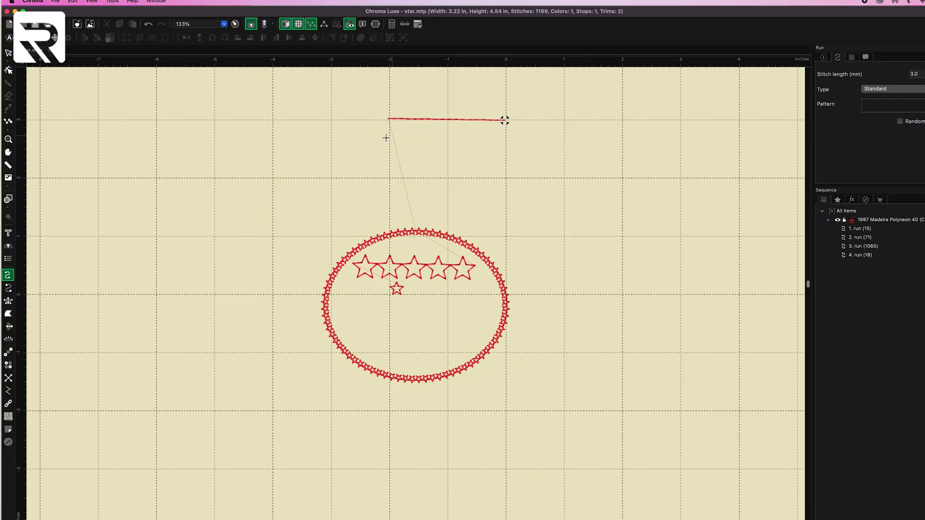
double_click(504, 135)
click(389, 149)
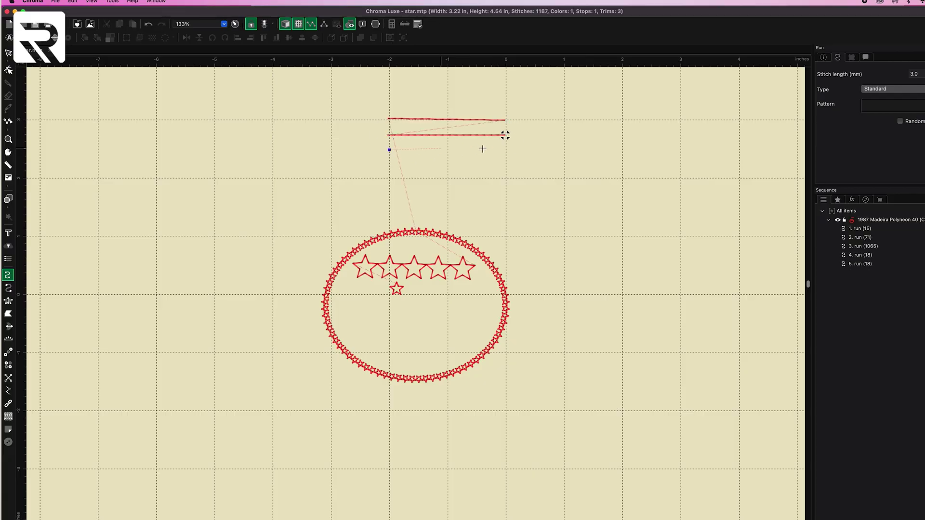
double_click(508, 151)
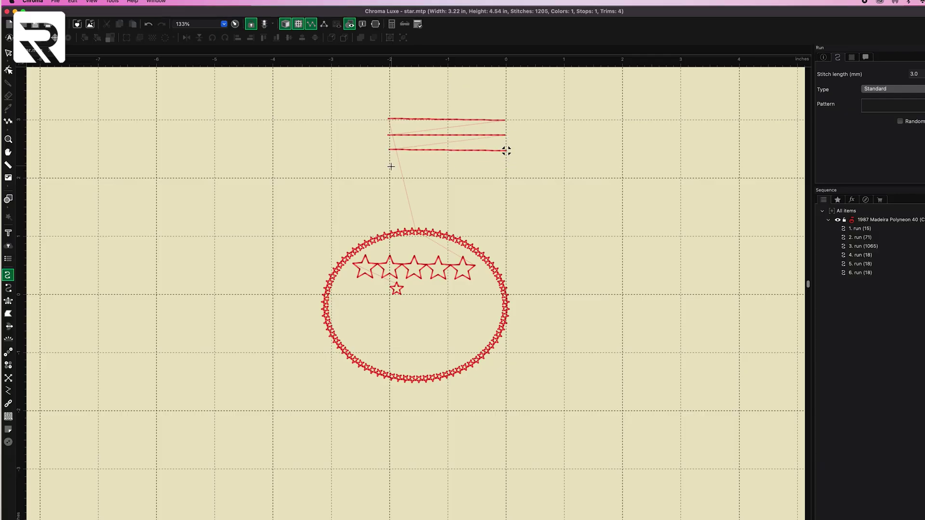
double_click(508, 164)
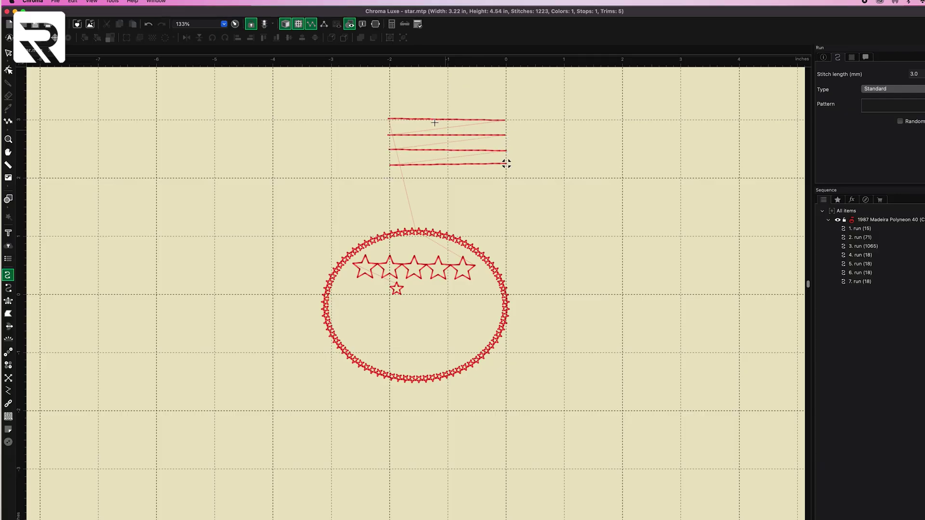
key(Escape)
Change all four stacked lines to the Motif run type with the star pattern.
drag(360, 94, 545, 200)
click(878, 90)
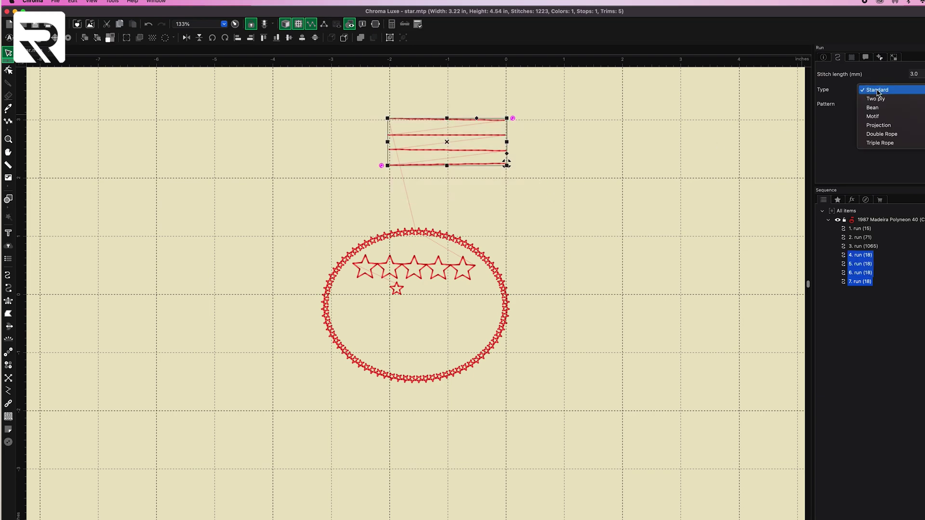
click(880, 117)
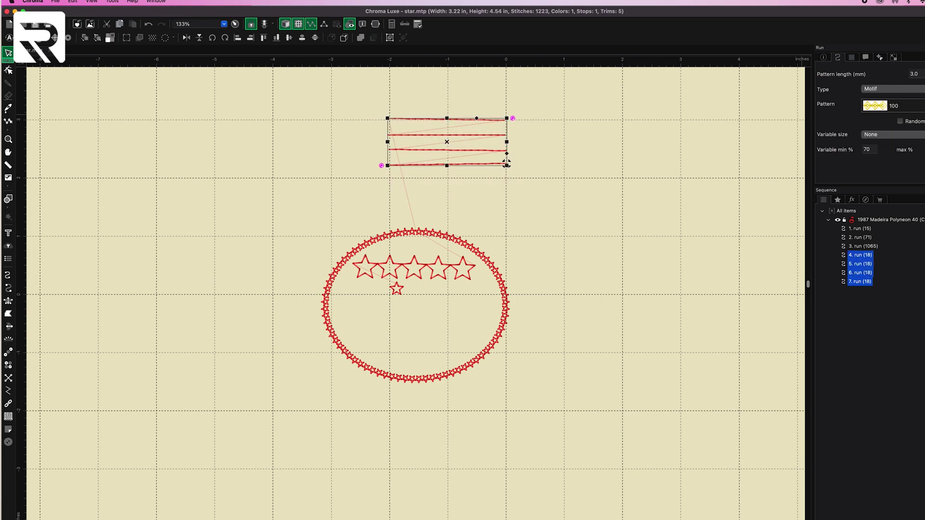
click(881, 105)
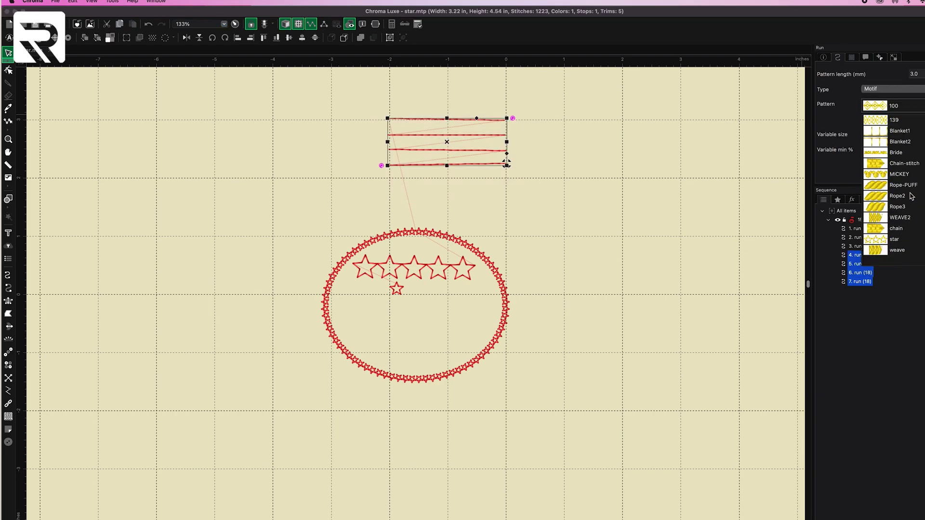
click(898, 240)
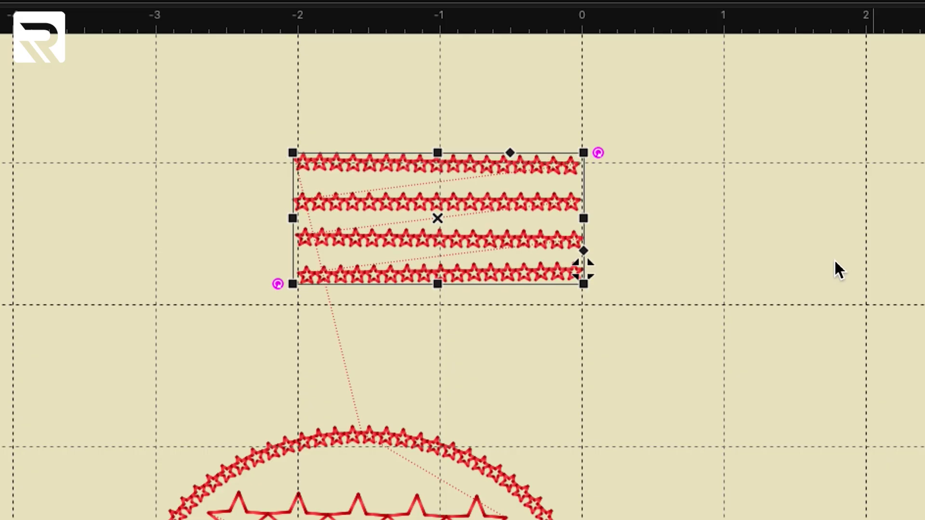
Move the second, third and fourth star rows up so the four rows sit close together.
click(599, 193)
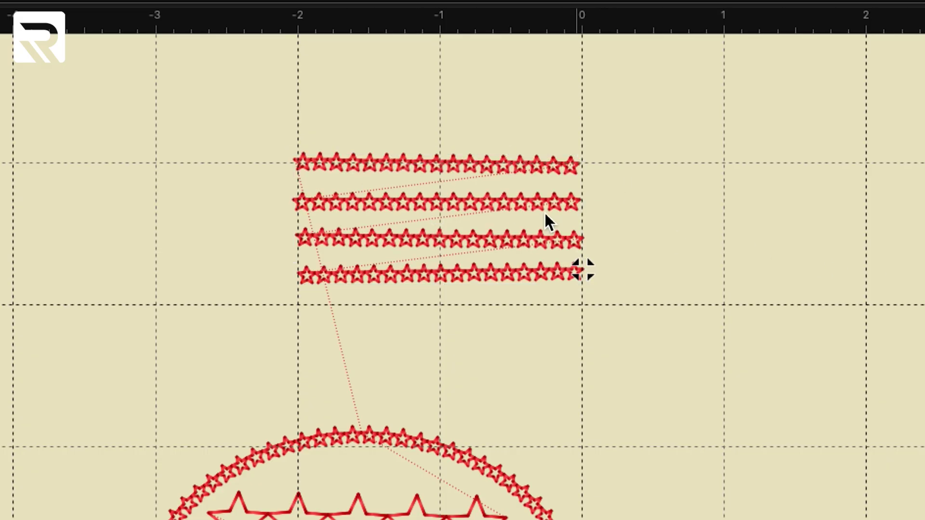
click(436, 202)
mouse_move(436, 205)
mouse_down()
mouse_move(421, 186)
mouse_move(427, 192)
mouse_up()
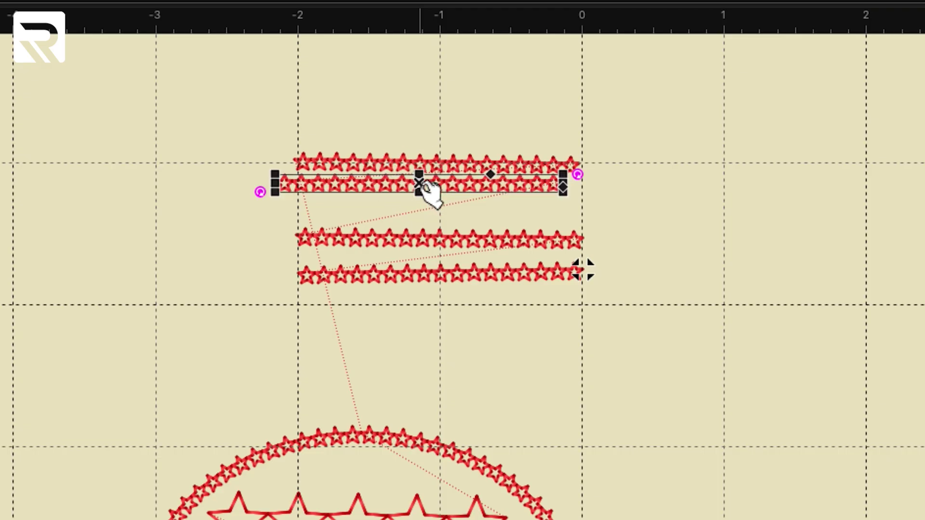
click(438, 246)
drag(442, 239, 436, 208)
click(441, 276)
drag(441, 275, 446, 240)
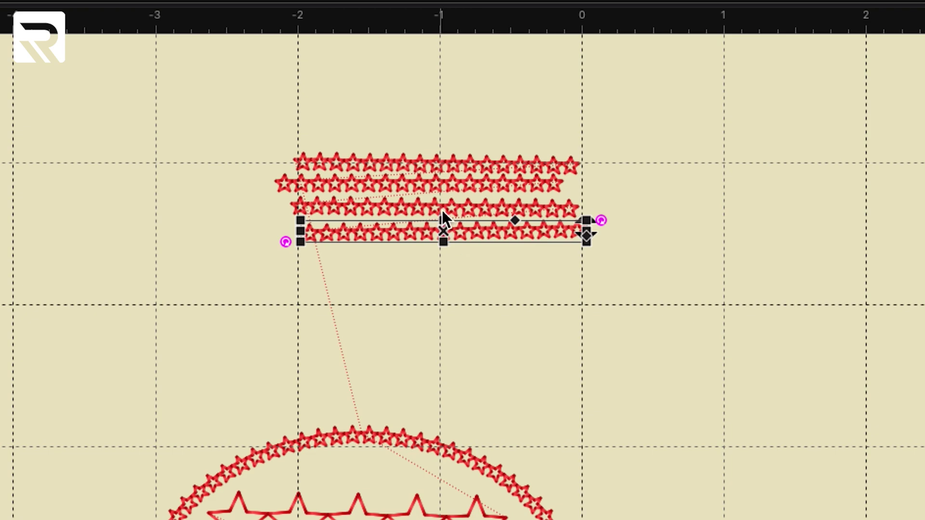
Nudge the lower three star rows to even out their alignment and spacing under the first row.
click(423, 188)
drag(420, 186, 431, 187)
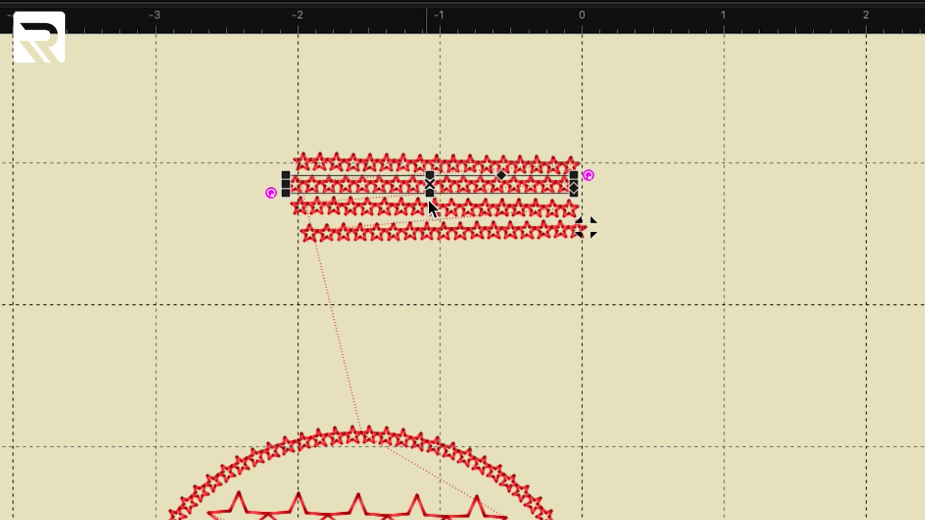
click(438, 207)
drag(439, 207, 451, 222)
click(443, 231)
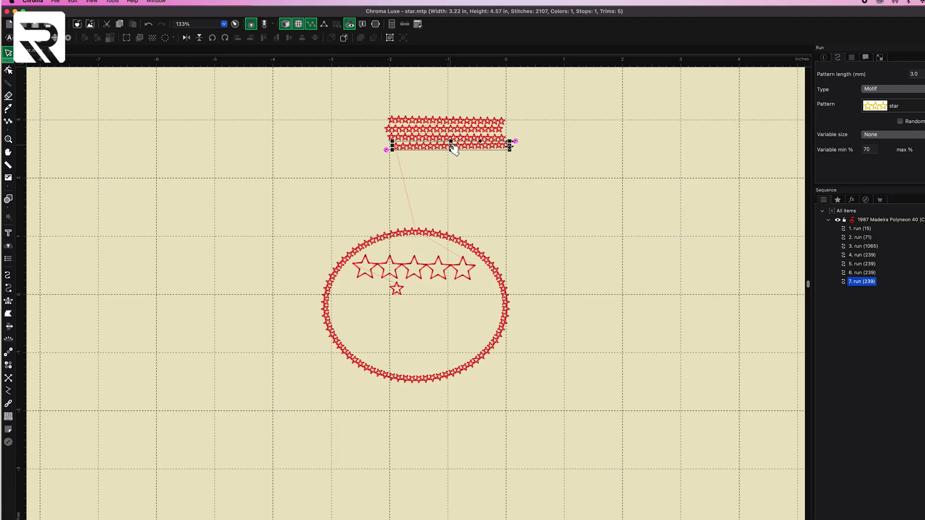
click(467, 162)
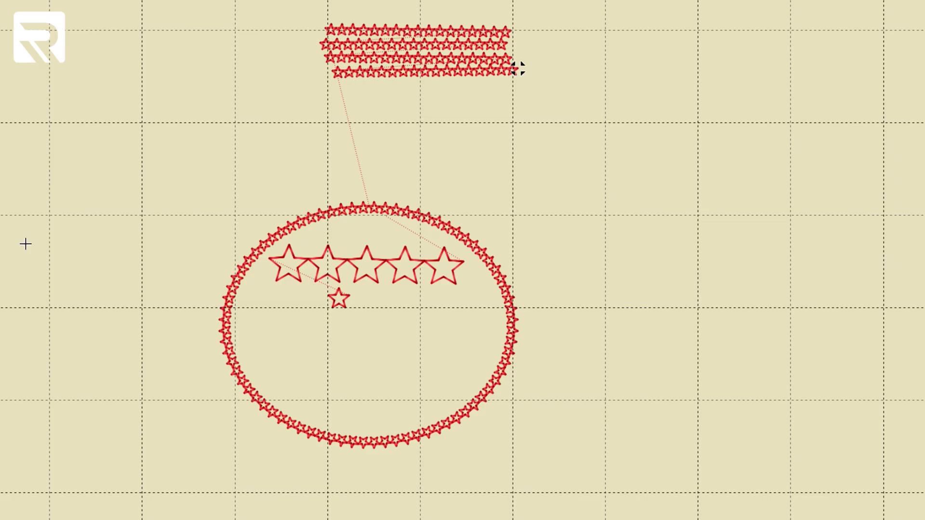
Draw a winding multi-point run path that passes over the ellipse, drops down beside it and loops back up.
click(146, 167)
click(288, 135)
click(461, 133)
click(578, 187)
click(602, 295)
click(579, 415)
click(595, 435)
click(676, 439)
click(767, 389)
click(786, 297)
click(747, 224)
click(741, 173)
key(Return)
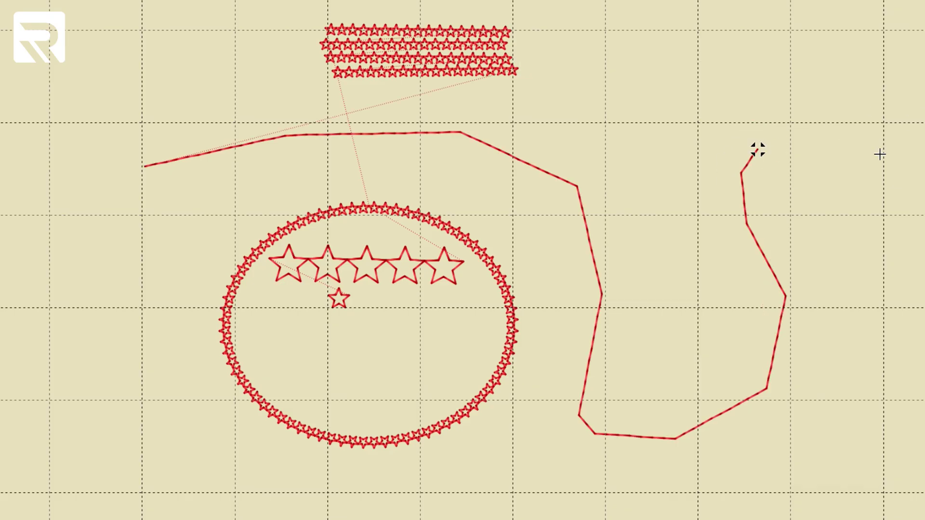
Finish the winding run path and give it the Motif type with the star pattern.
key(Escape)
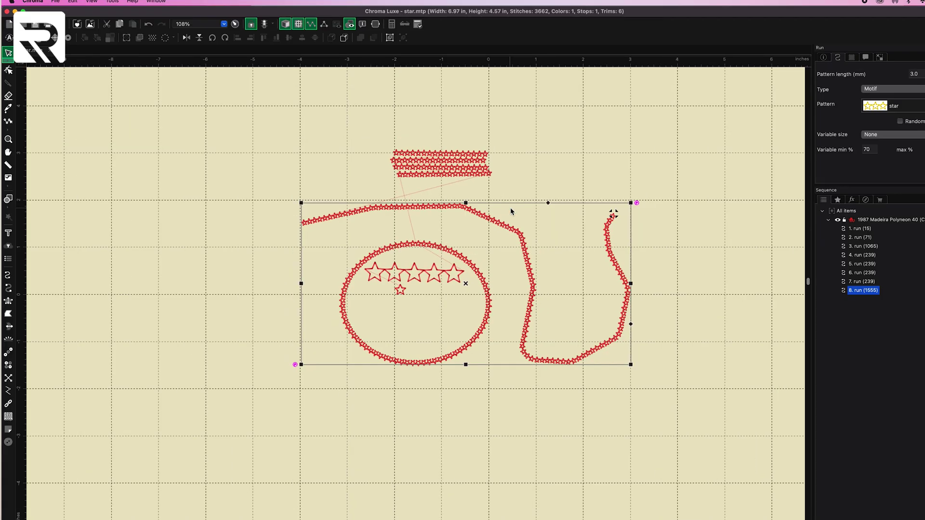
Examine the star motif on the winding path, the ellipse, the stacked rows and the larger five-star row inside the ellipse.
scroll(529, 154, up, 5)
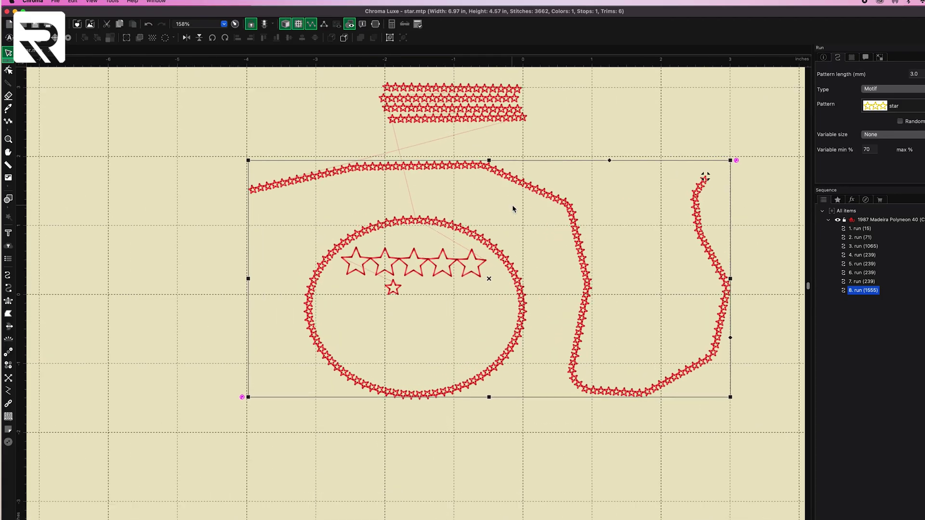
scroll(513, 207, up, 6)
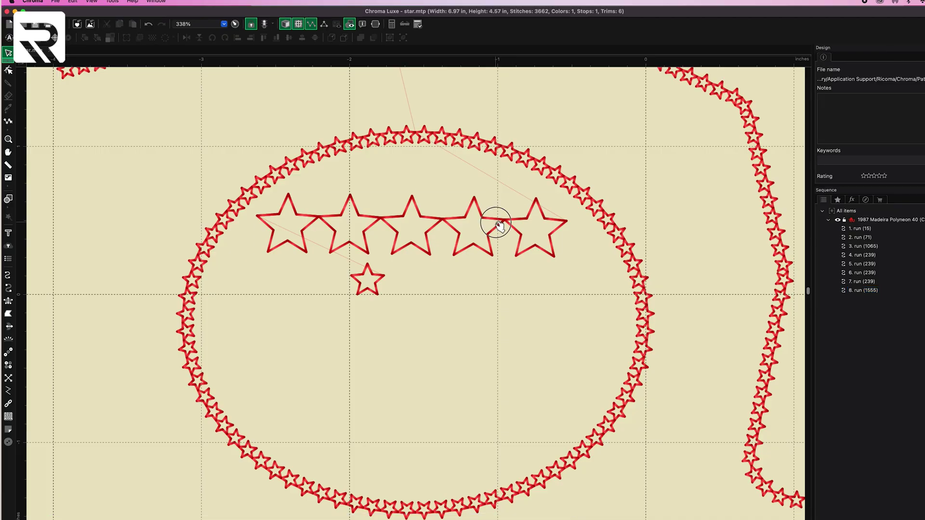
click(497, 216)
scroll(497, 215, up, 1)
scroll(498, 216, down, 7)
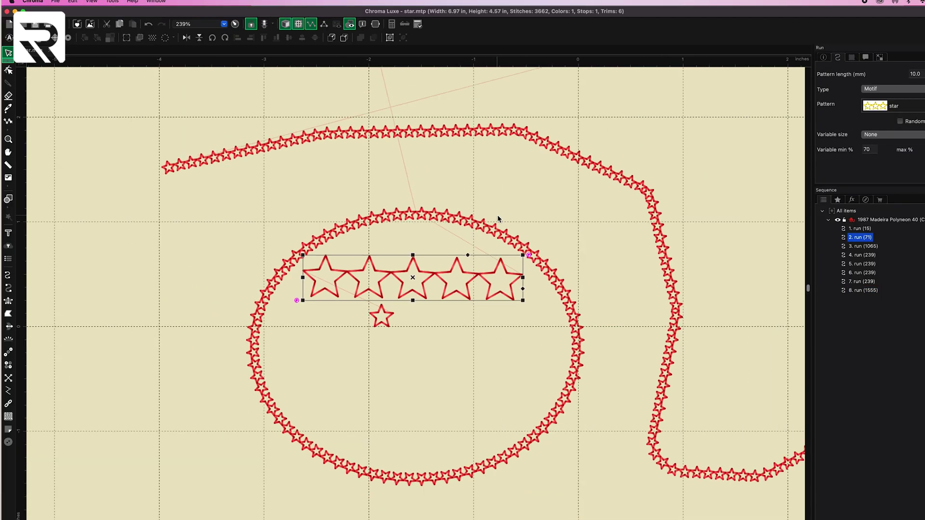
scroll(498, 217, up, 1)
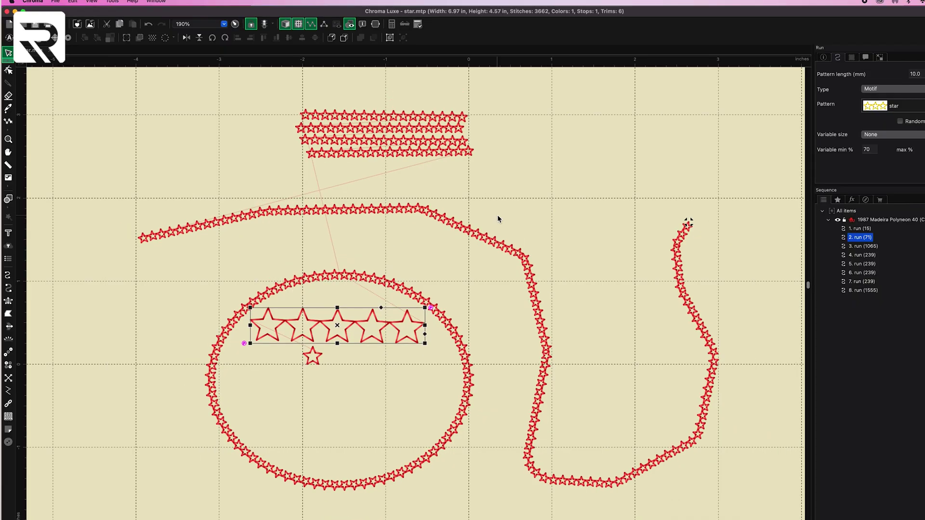
scroll(497, 215, up, 5)
scroll(497, 215, down, 3)
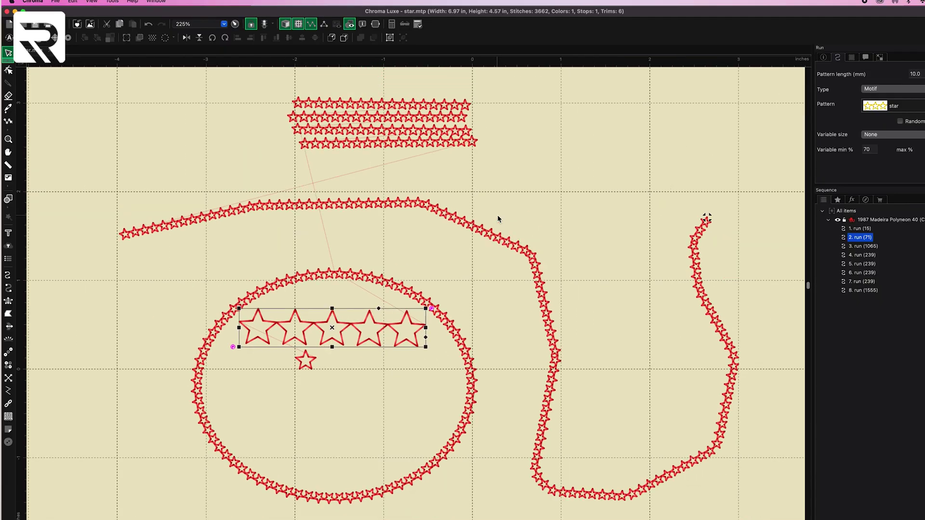
scroll(497, 215, down, 2)
scroll(498, 218, up, 2)
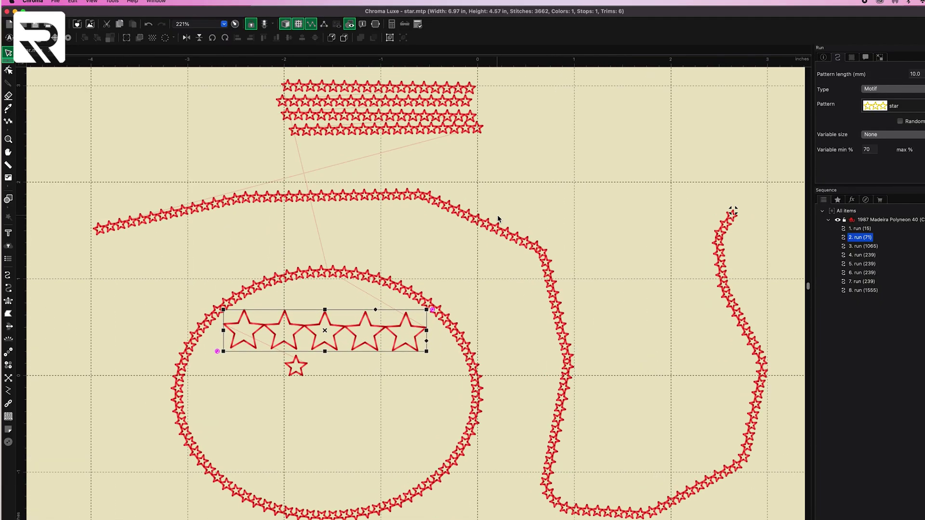
scroll(498, 218, up, 2)
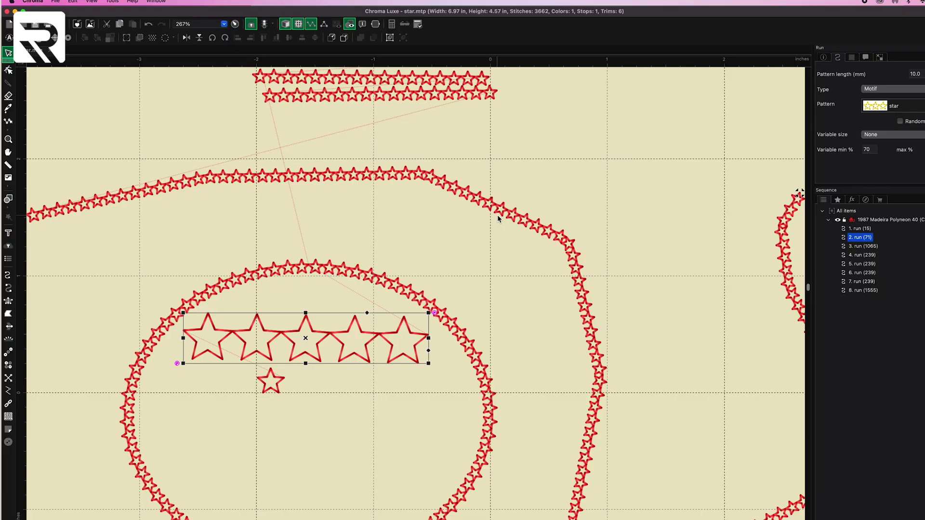
scroll(497, 215, down, 2)
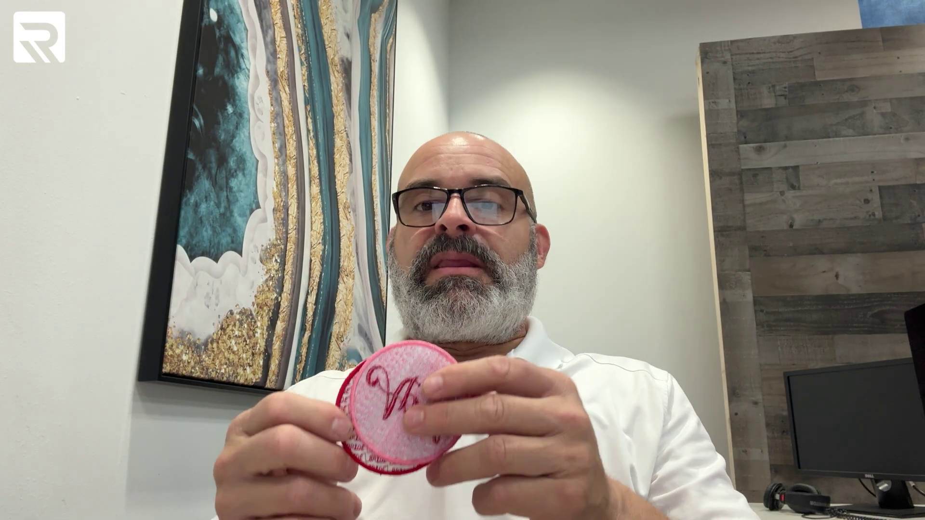